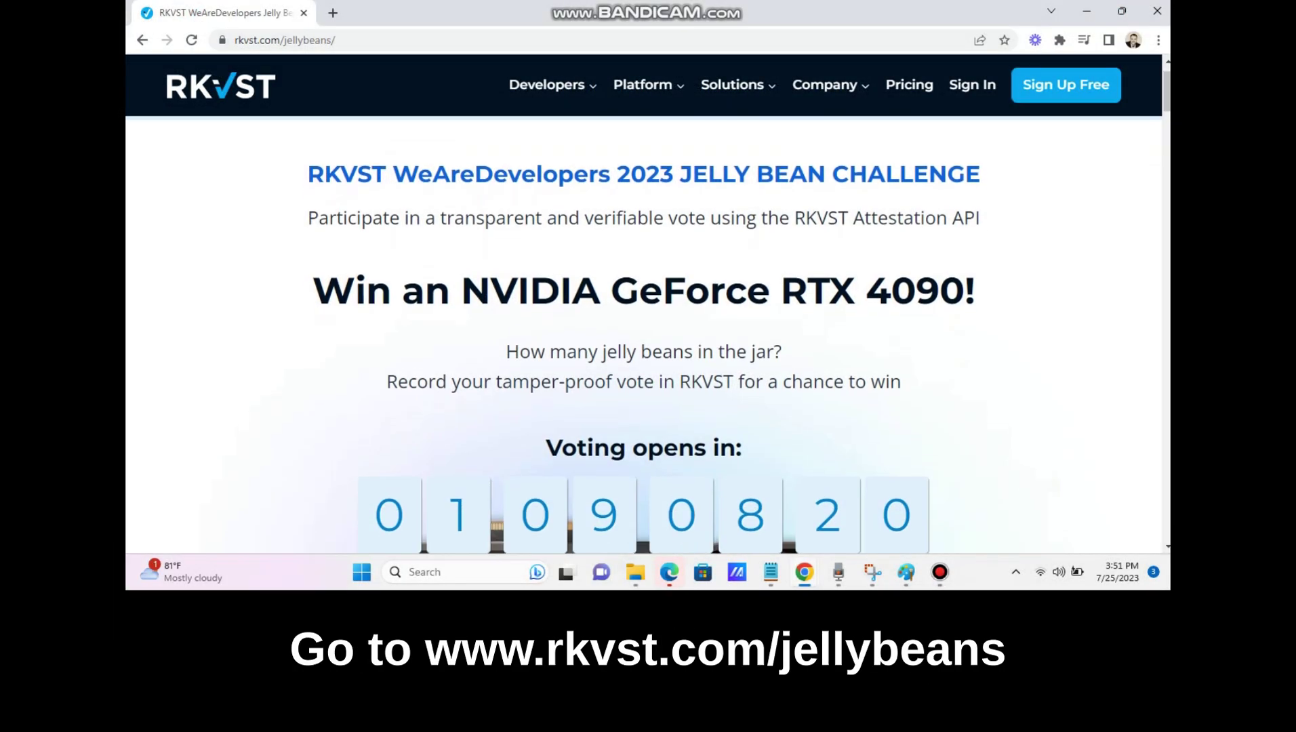
# Step: Look through the RKVST Jelly Bean Challenge page for how voting and the API work
pyautogui.scroll(-3, 644, 336)
pyautogui.scroll(-20, 644, 335)
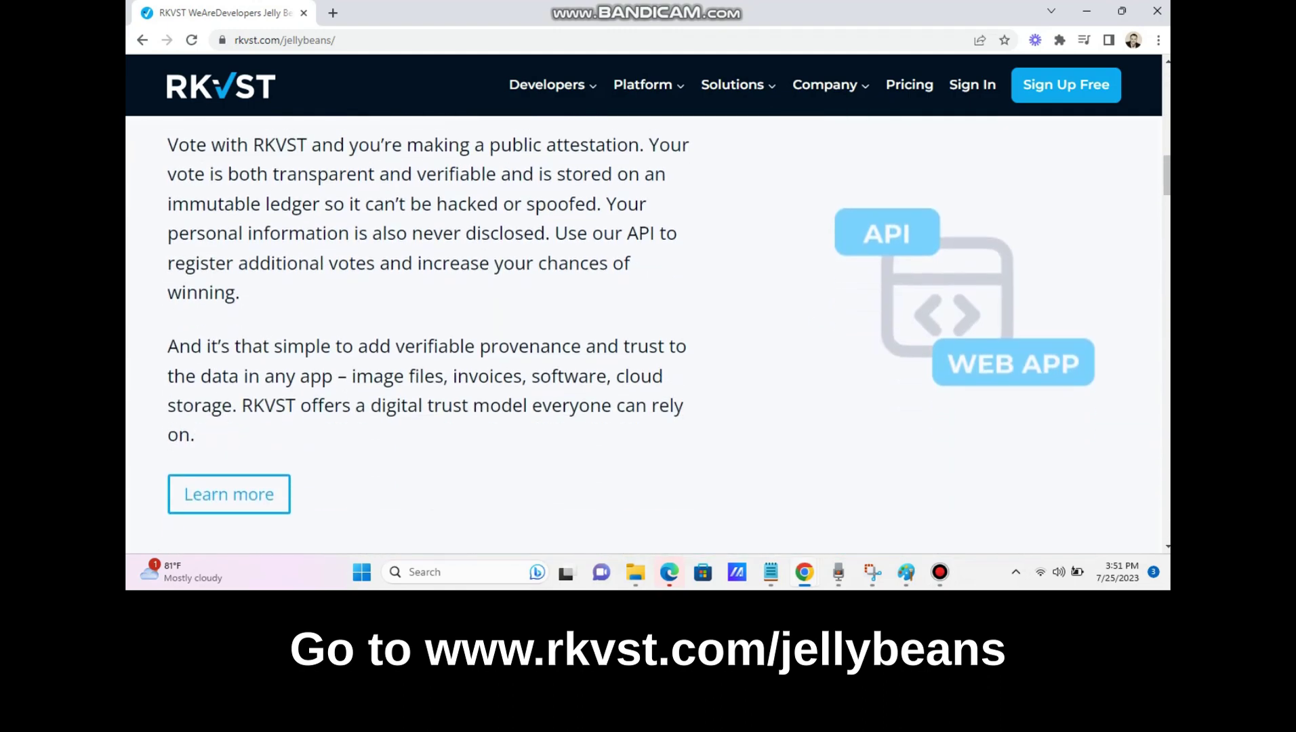
pyautogui.scroll(-7, 644, 336)
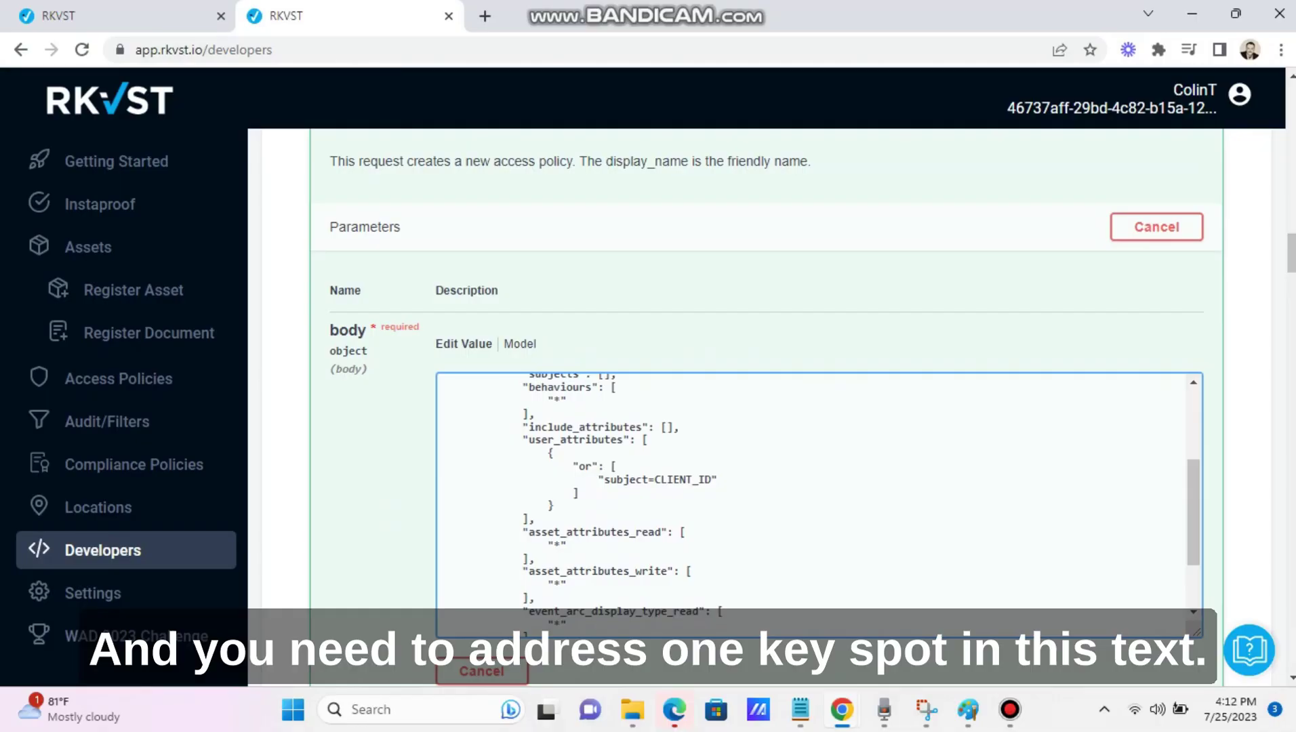
# Step: Switch to Notepad and copy the saved client ID for the subject entry in the access policy body
pyautogui.moveTo(719, 479); pyautogui.dragTo(592, 479)
pyautogui.hotkey('alt', 'Tab')
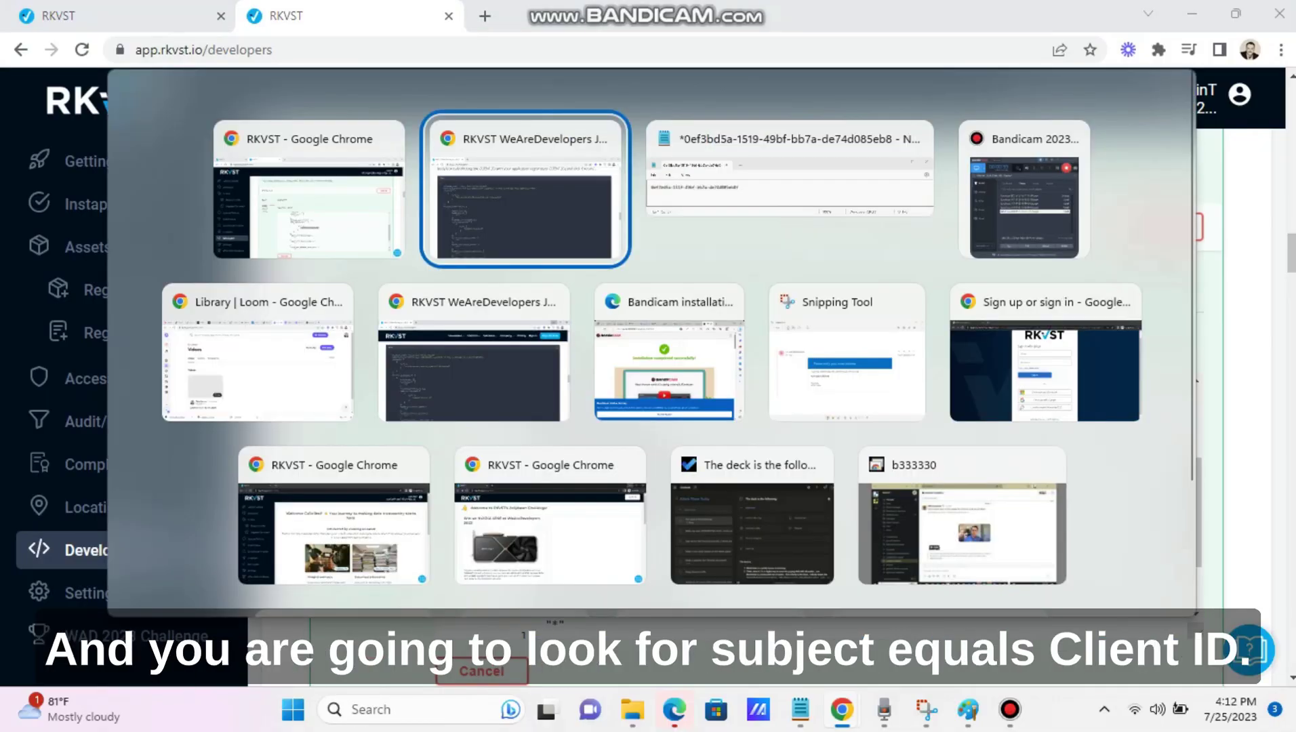
pyautogui.press('Tab')
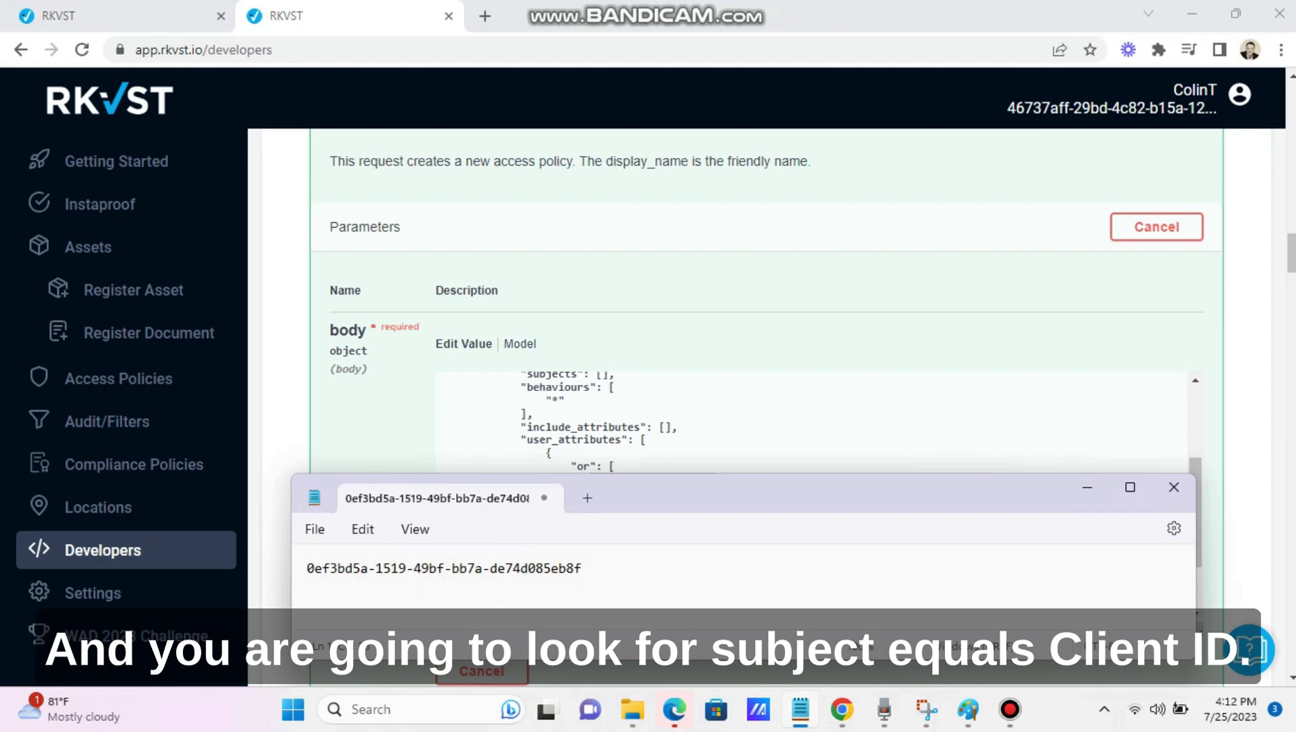
pyautogui.hotkey('ctrl', 'shift', 'Left')
pyautogui.hotkey('shift', 'Home')
pyautogui.hotkey('ctrl', 'c')
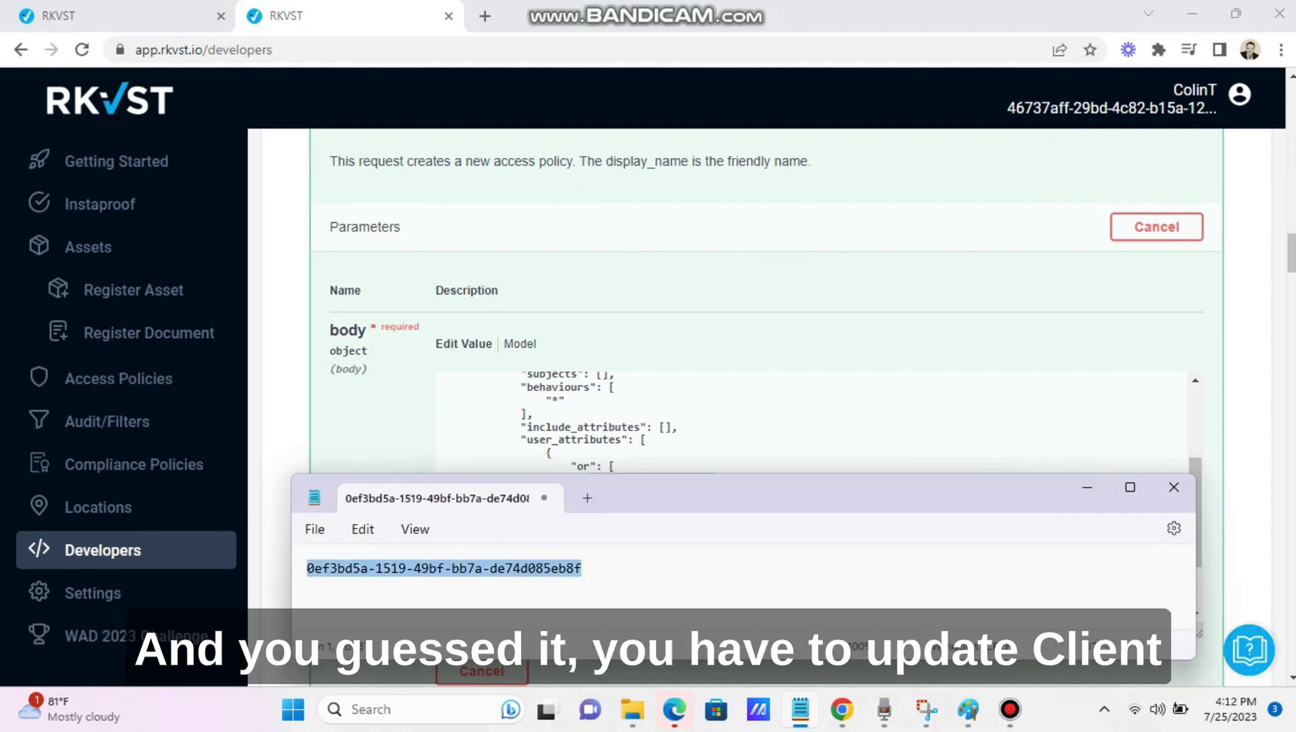
# Step: Back in the RKVST developer page, replace the CLIENT_ID placeholder after "subject=" in the request body with the copied client ID
pyautogui.hotkey('alt', 'Tab')
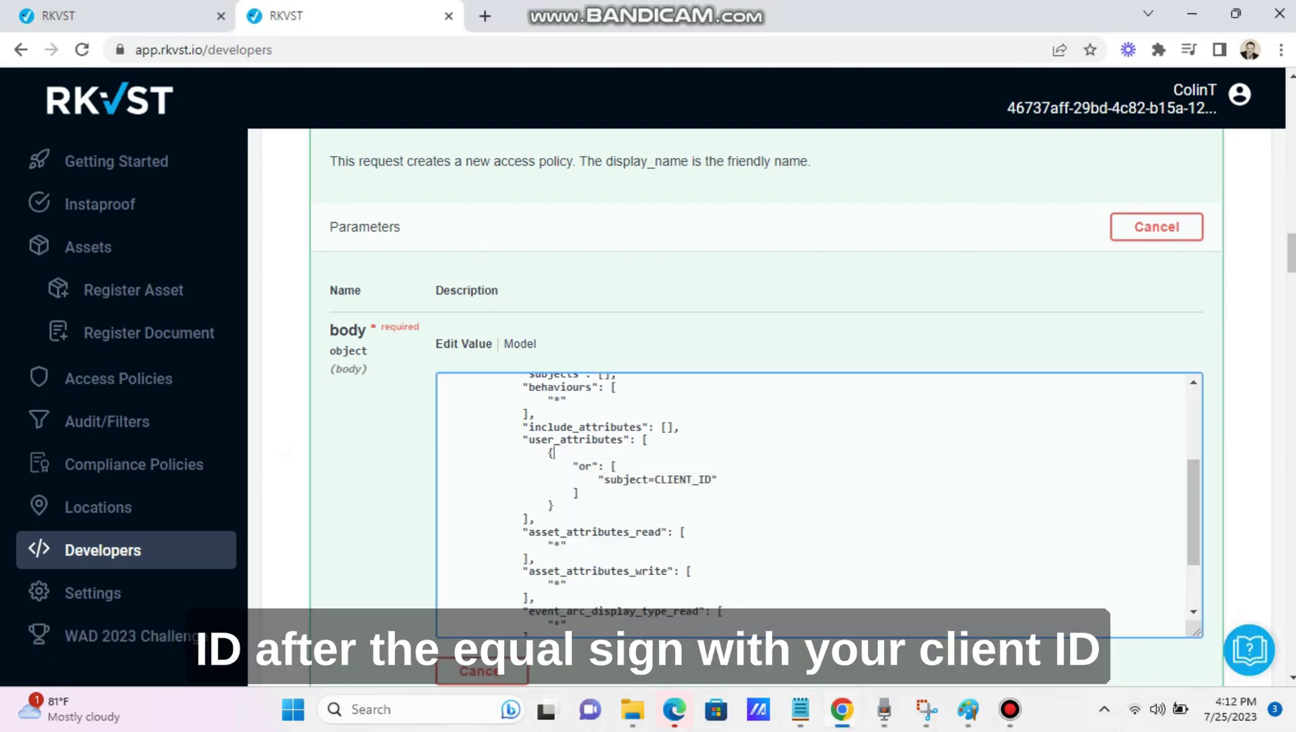
pyautogui.hotkey('shift', 'Left')
pyautogui.hotkey('shift', 'Left')
pyautogui.hotkey('shift', 'Left')
pyautogui.hotkey('shift', 'Left')
pyautogui.hotkey('shift', 'Left')
pyautogui.hotkey('shift', 'Left')
pyautogui.hotkey('shift', 'Left')
pyautogui.hotkey('shift', 'Left')
pyautogui.hotkey('shift', 'Left')
pyautogui.hotkey('ctrl', 'v')
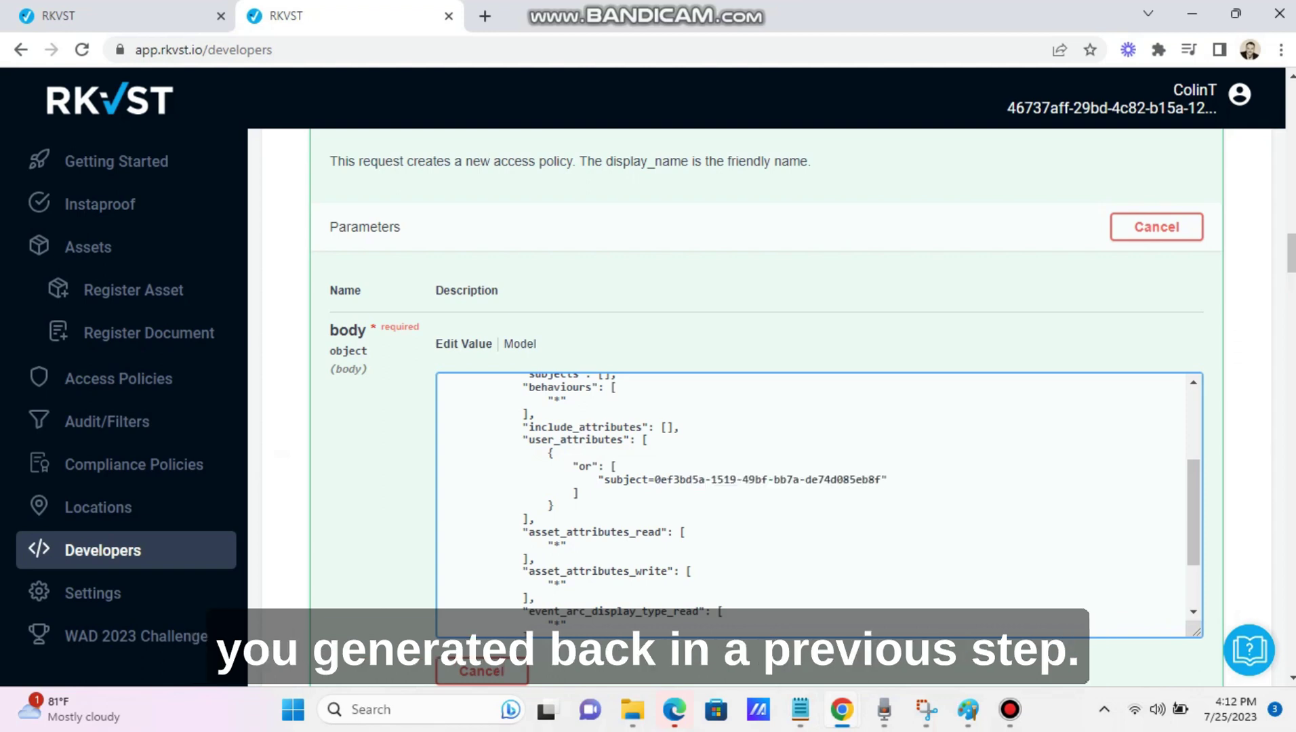
# Step: Execute the request that creates the Jelly Bean Voting Policy, check its response, and open Access Policies
pyautogui.scroll(-4, 766, 407)
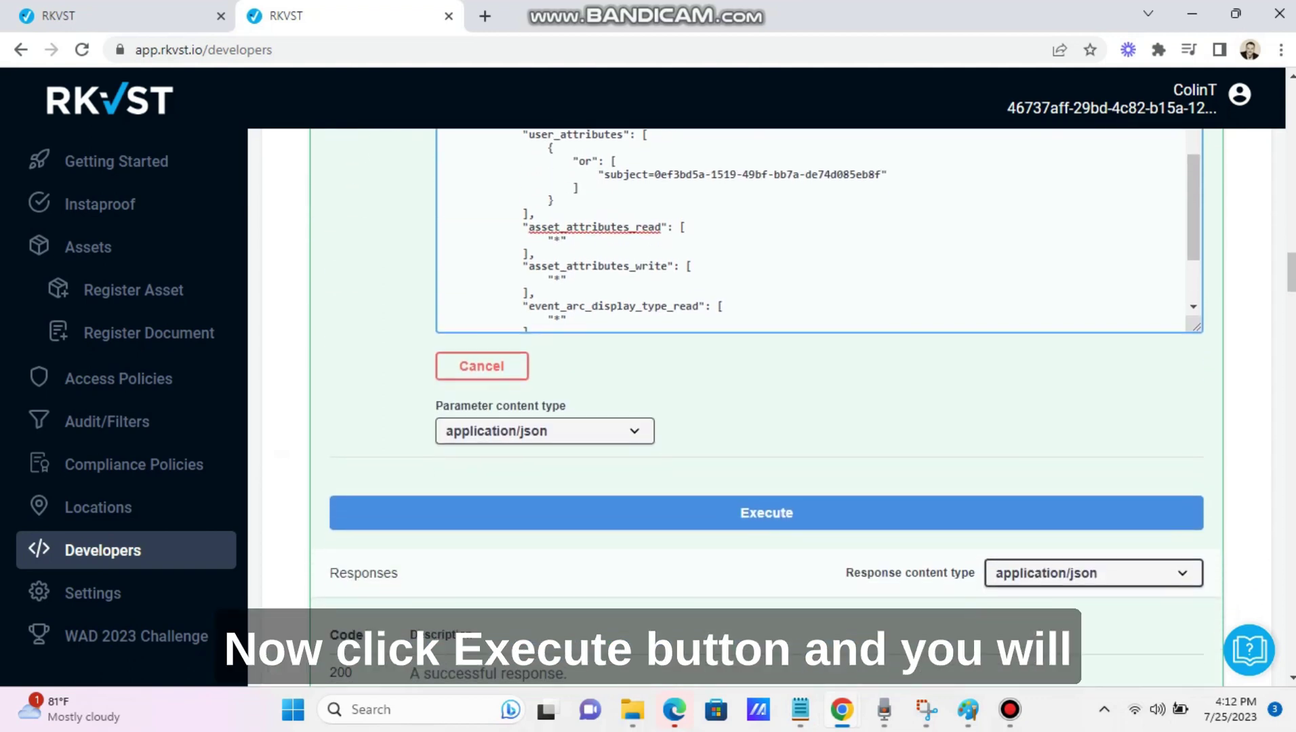
pyautogui.click(766, 513)
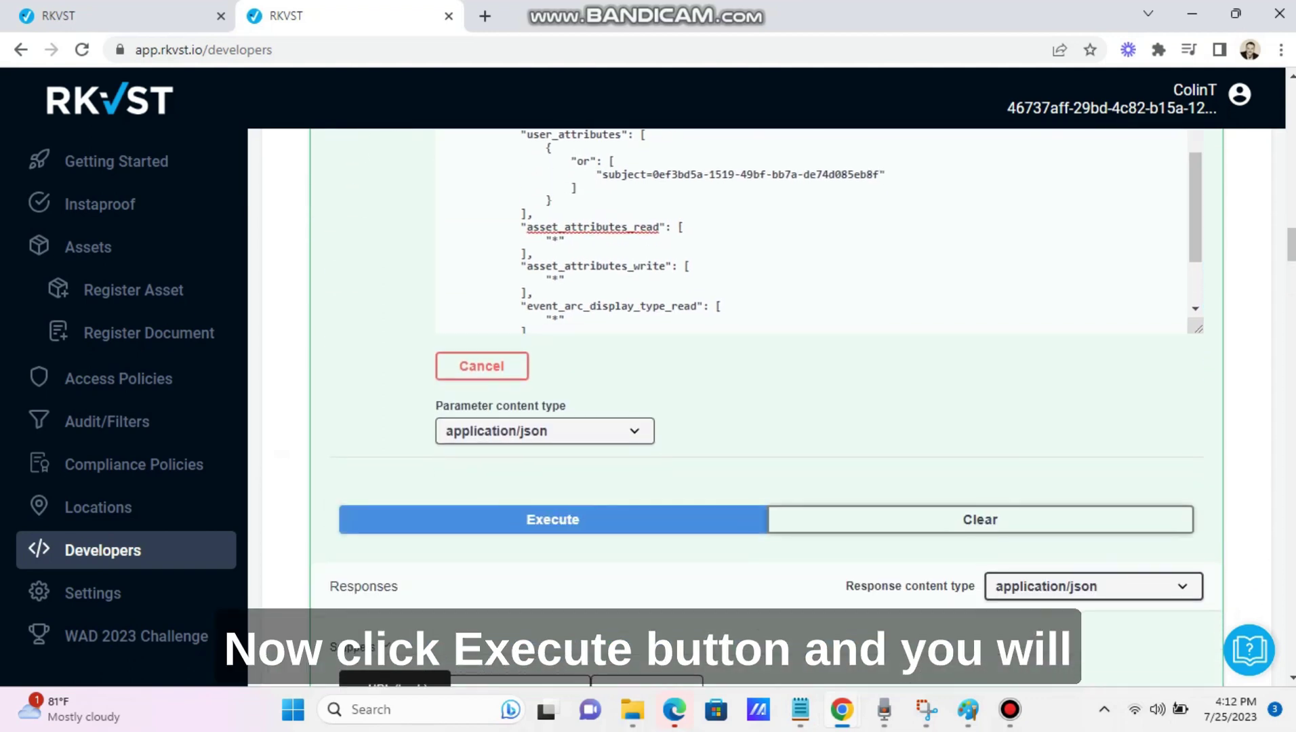
pyautogui.scroll(-3, 766, 407)
pyautogui.scroll(-5, 766, 407)
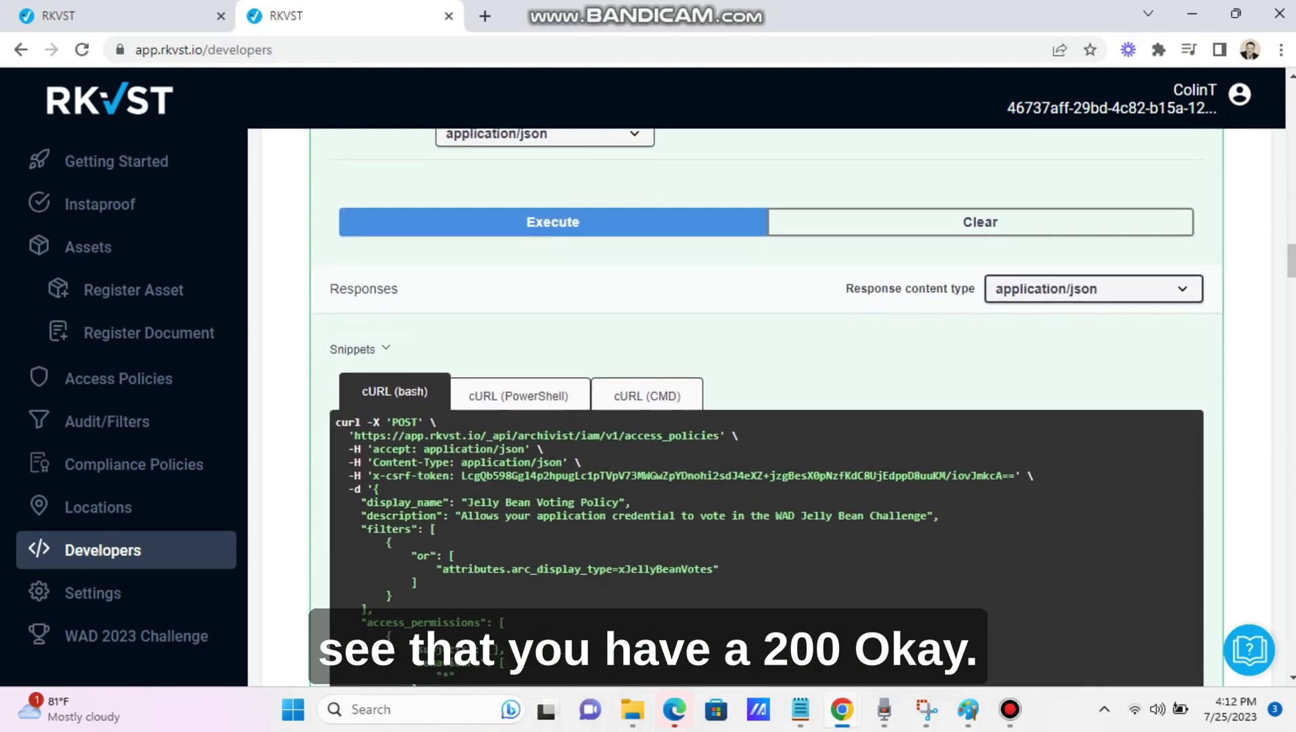
pyautogui.scroll(-3, 766, 407)
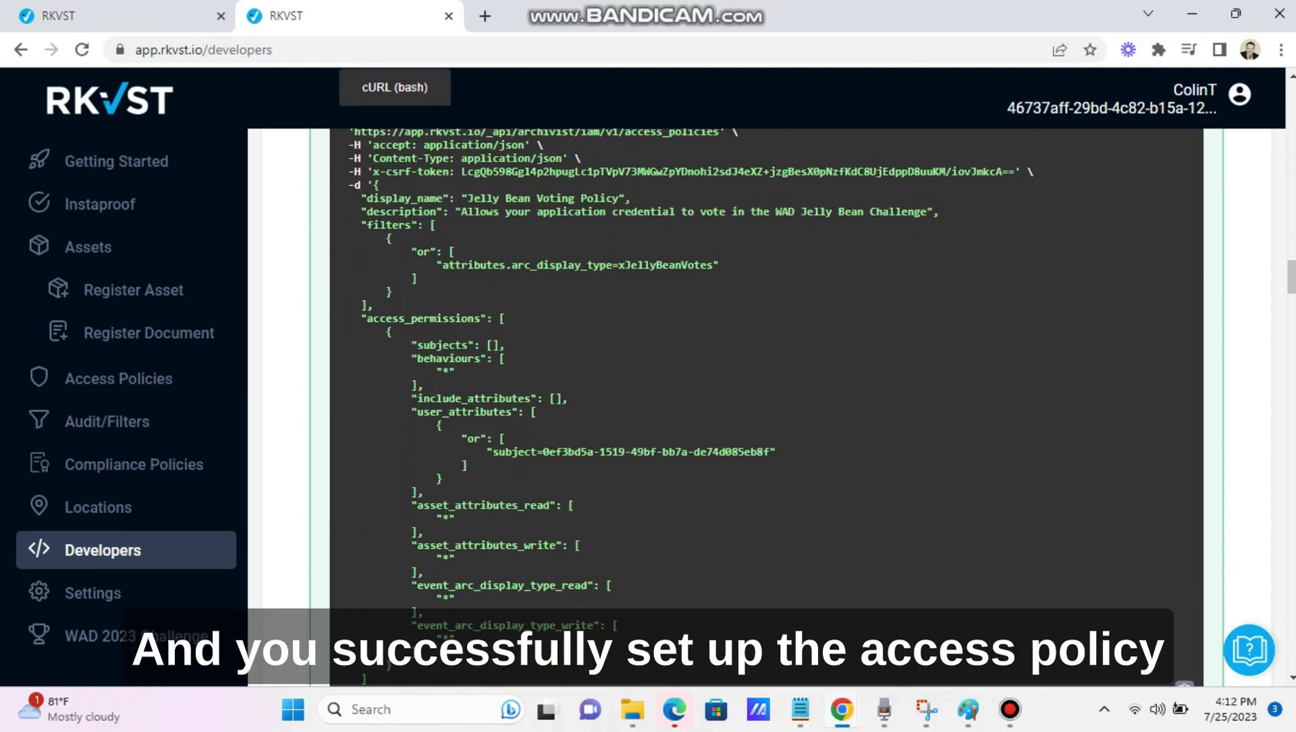
pyautogui.scroll(4, 766, 407)
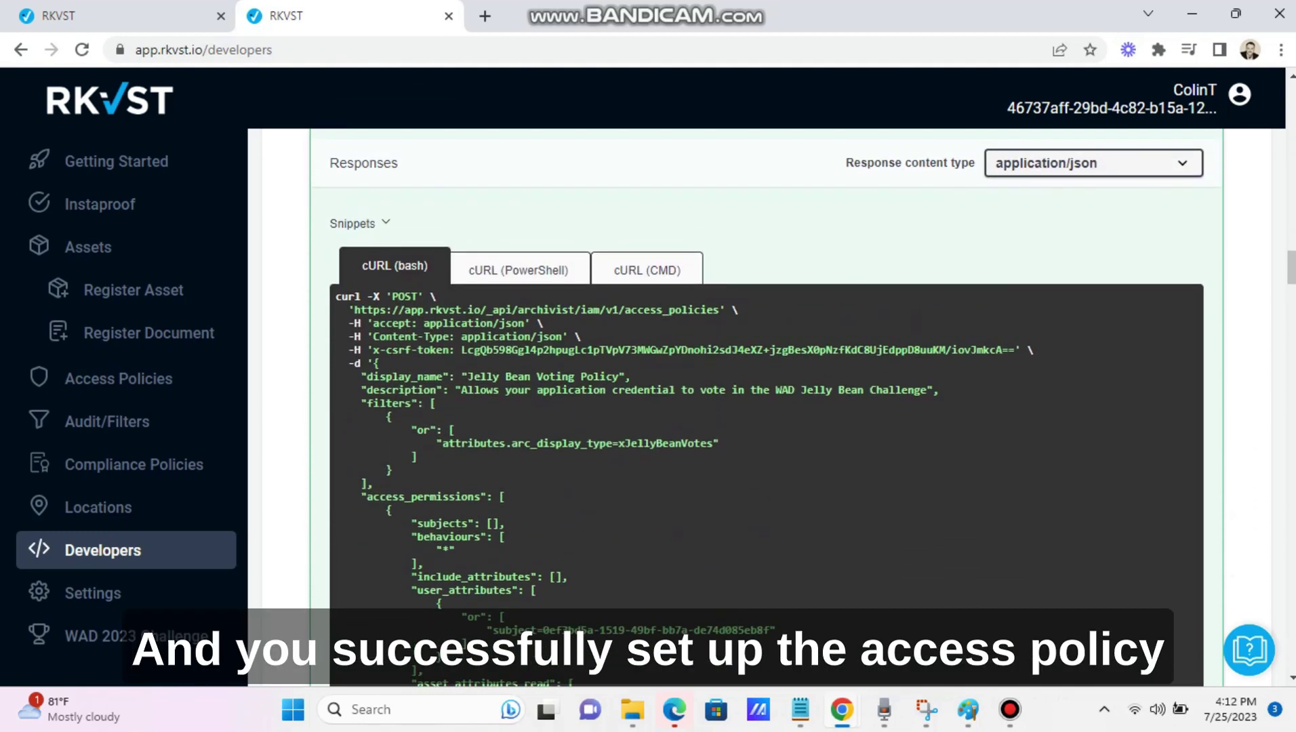
pyautogui.click(118, 378)
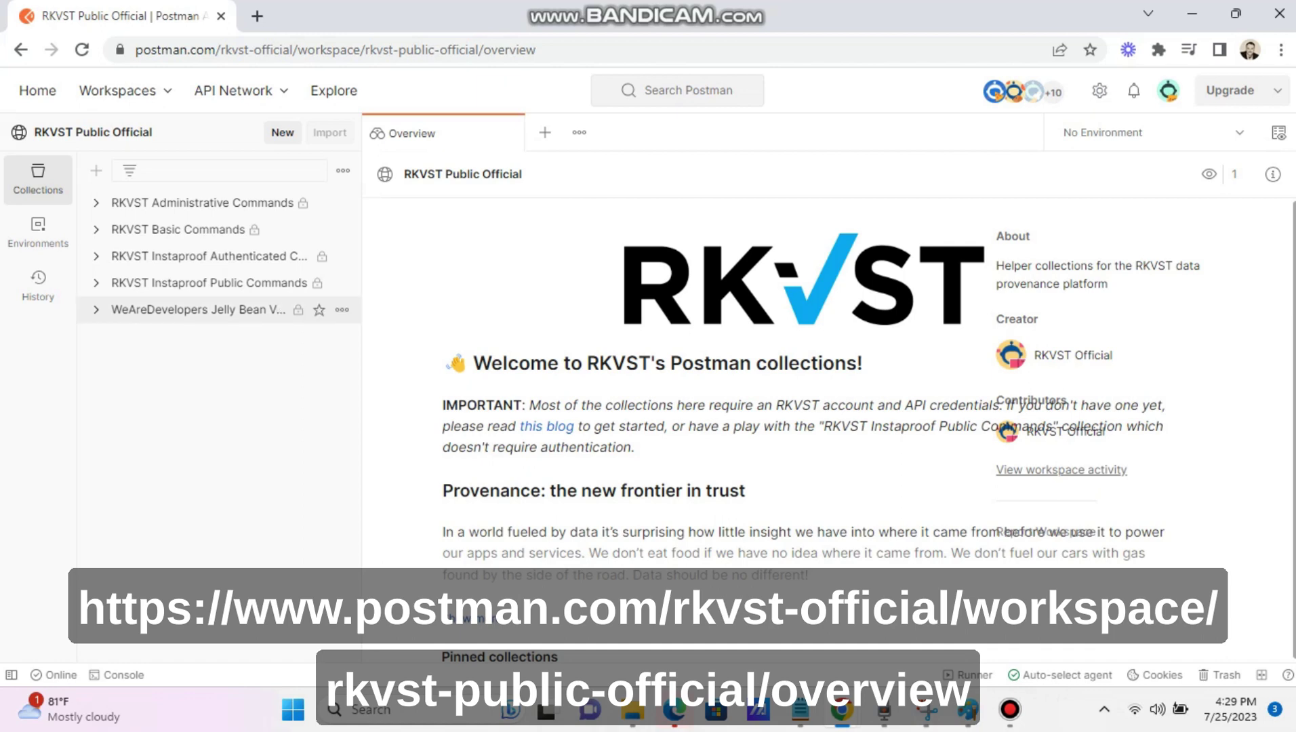
# Step: Fork the WeAreDevelopers Jelly Bean Voting collection into My Workspace, making the Postman profile public as required
pyautogui.click(285, 309)
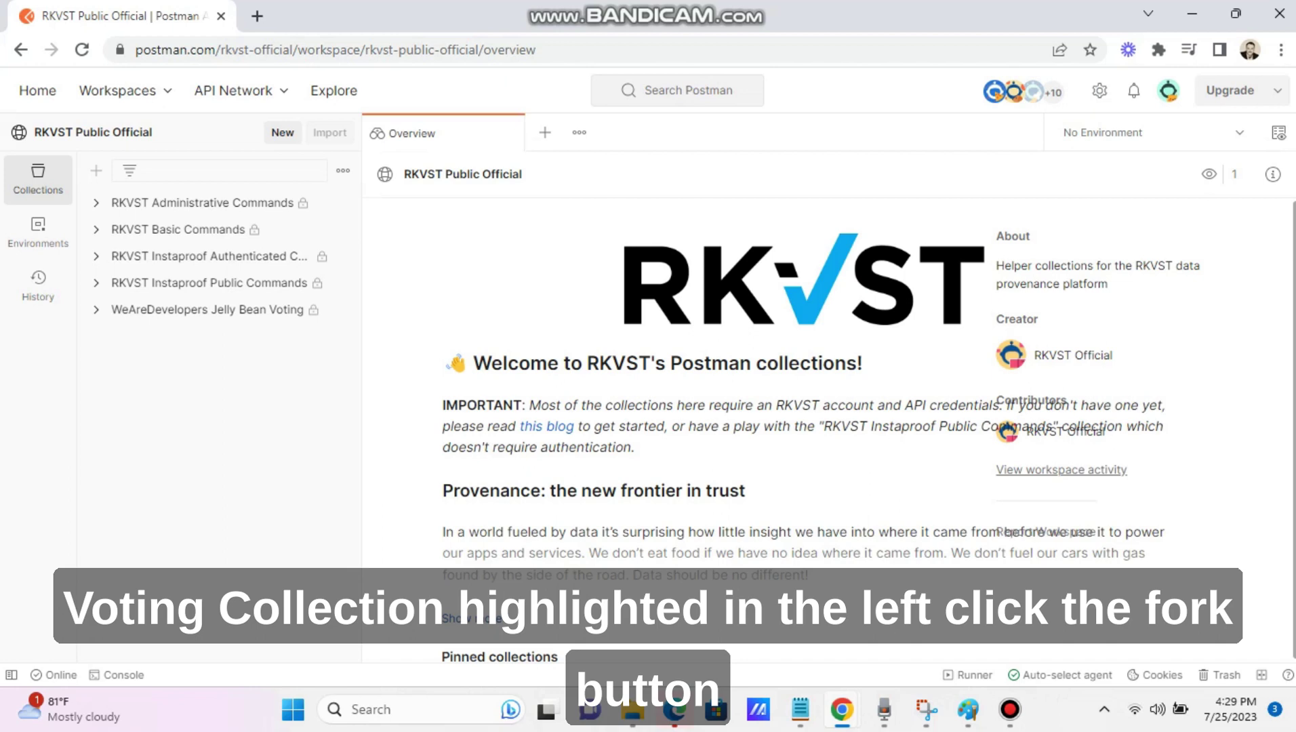
pyautogui.click(206, 309)
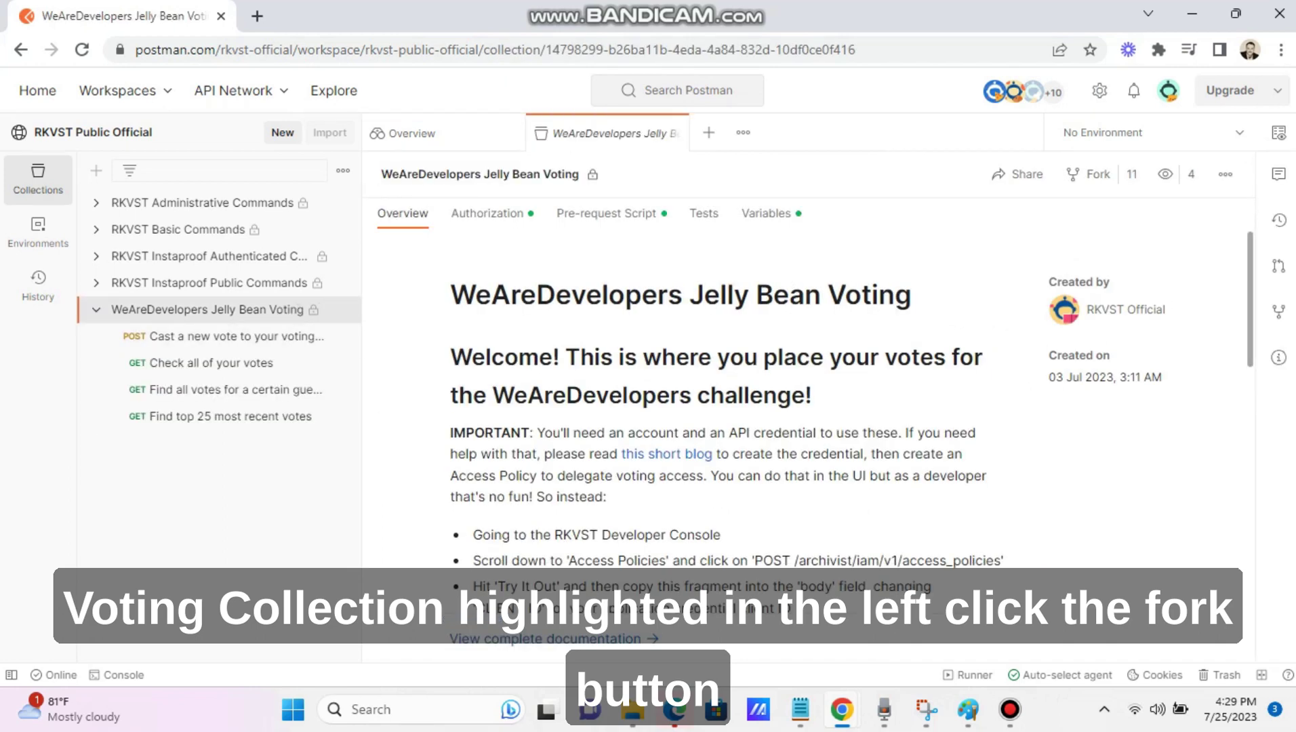
pyautogui.click(1088, 174)
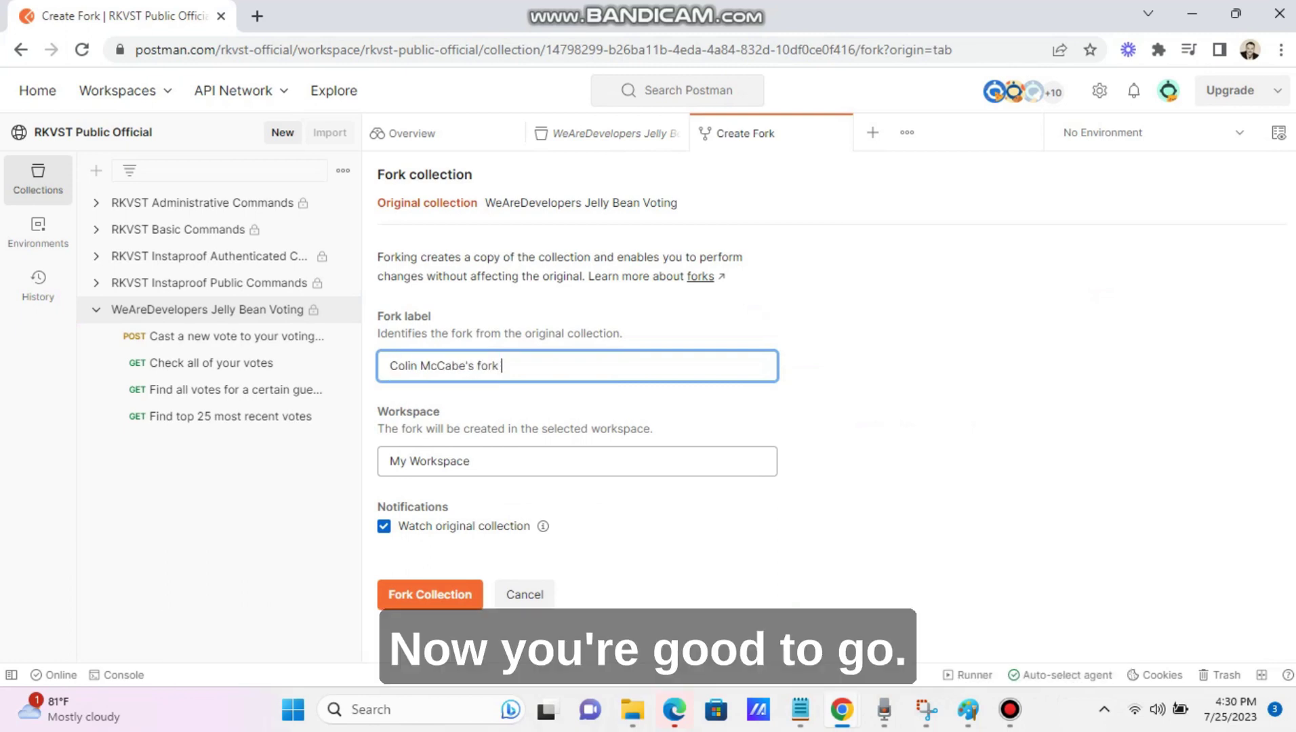
pyautogui.click(429, 594)
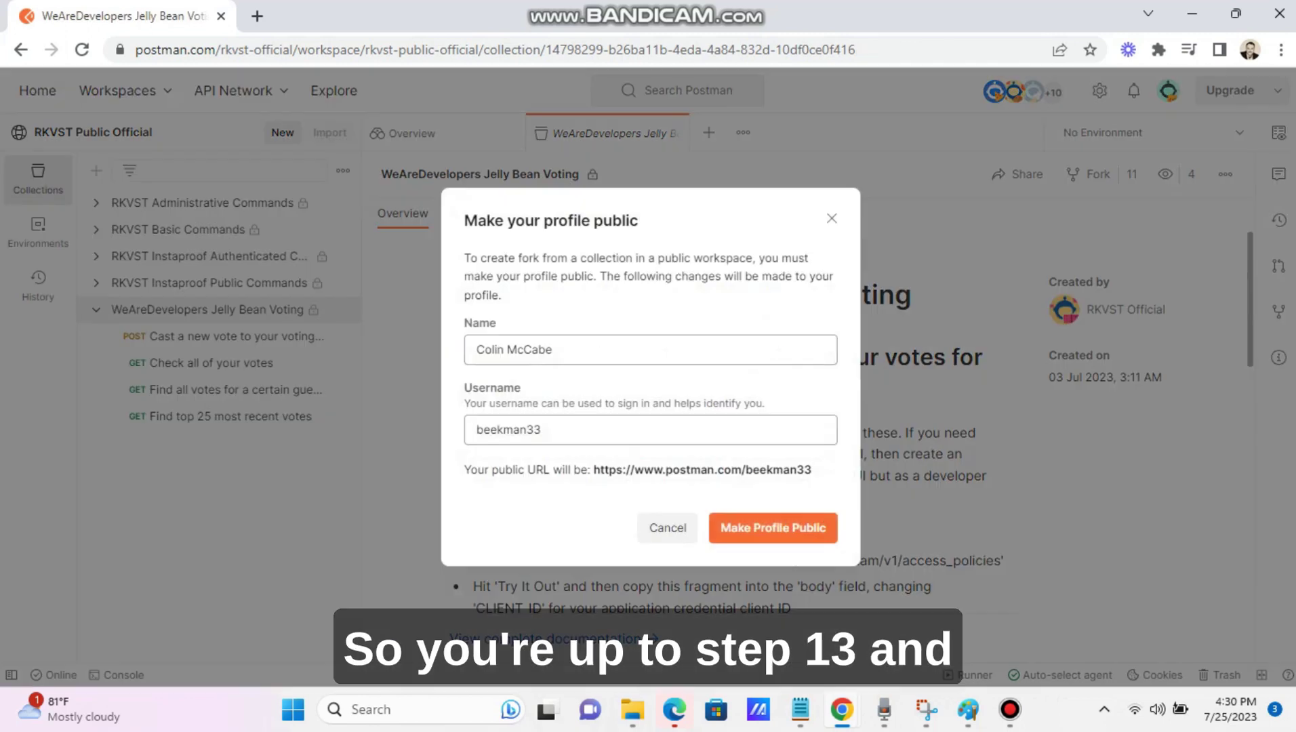
pyautogui.click(773, 527)
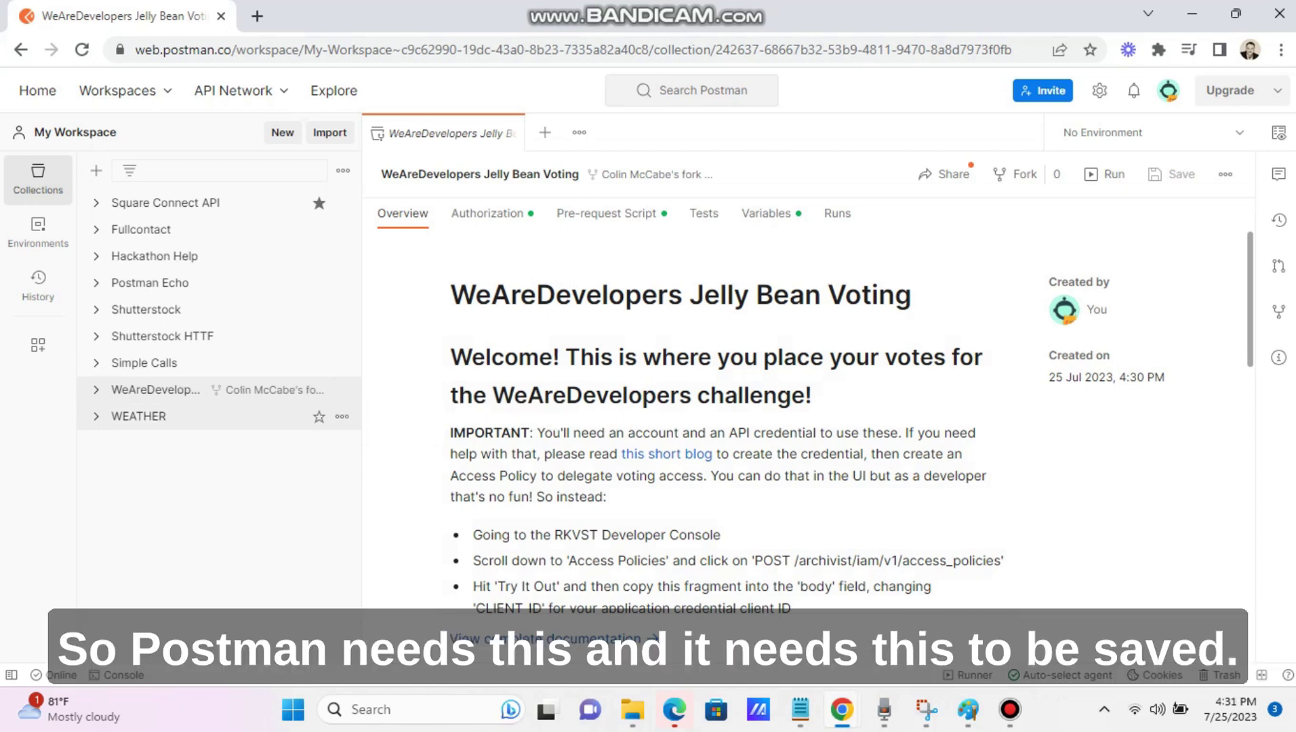
# Step: In the forked collection's variables, set both the initial and current values of rkvst_client_id to the client ID from Notepad
pyautogui.click(237, 390)
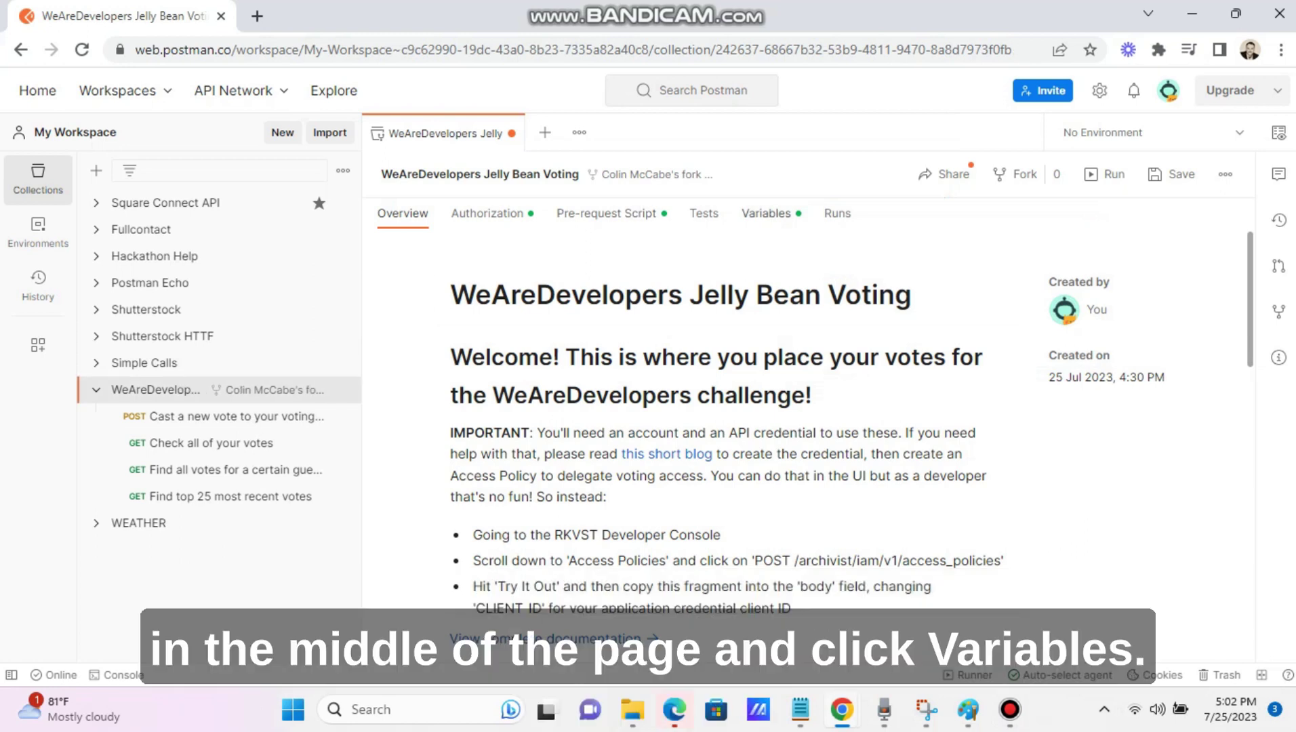
pyautogui.click(766, 213)
pyautogui.hotkey('alt', 'Tab')
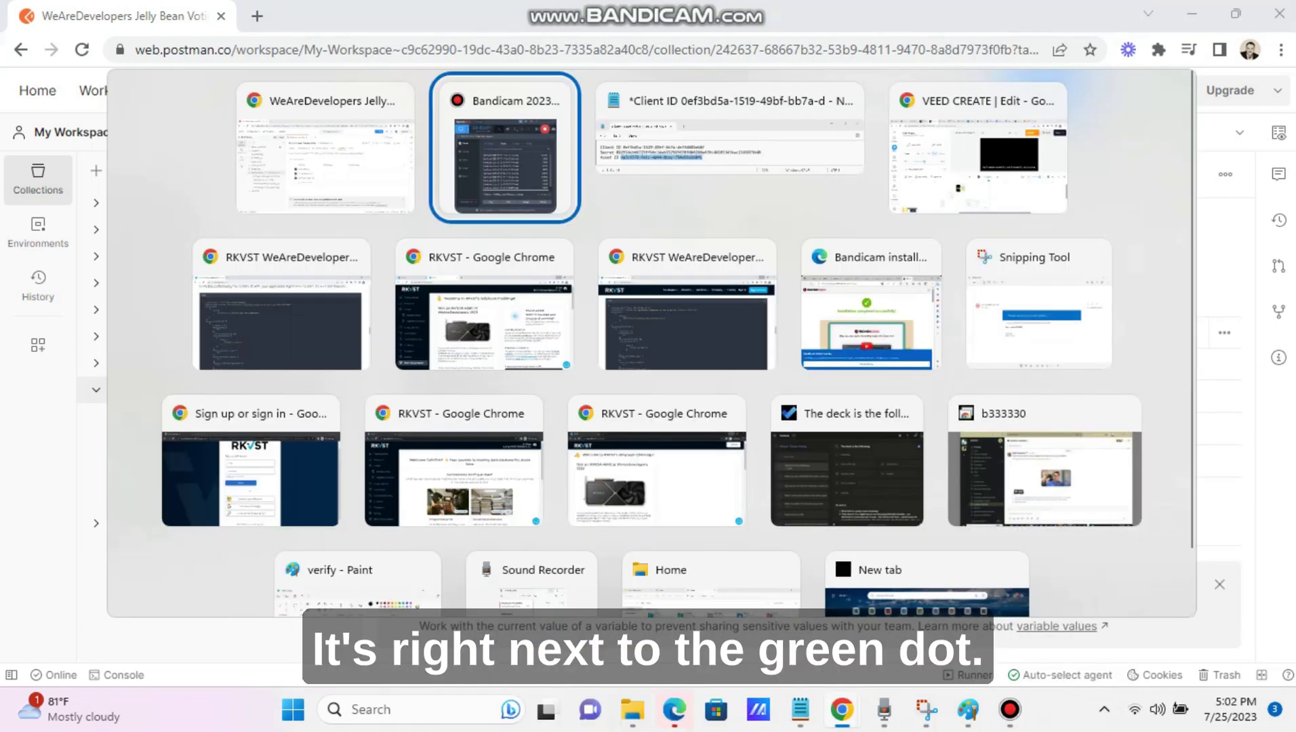
pyautogui.hotkey('alt', 'Tab')
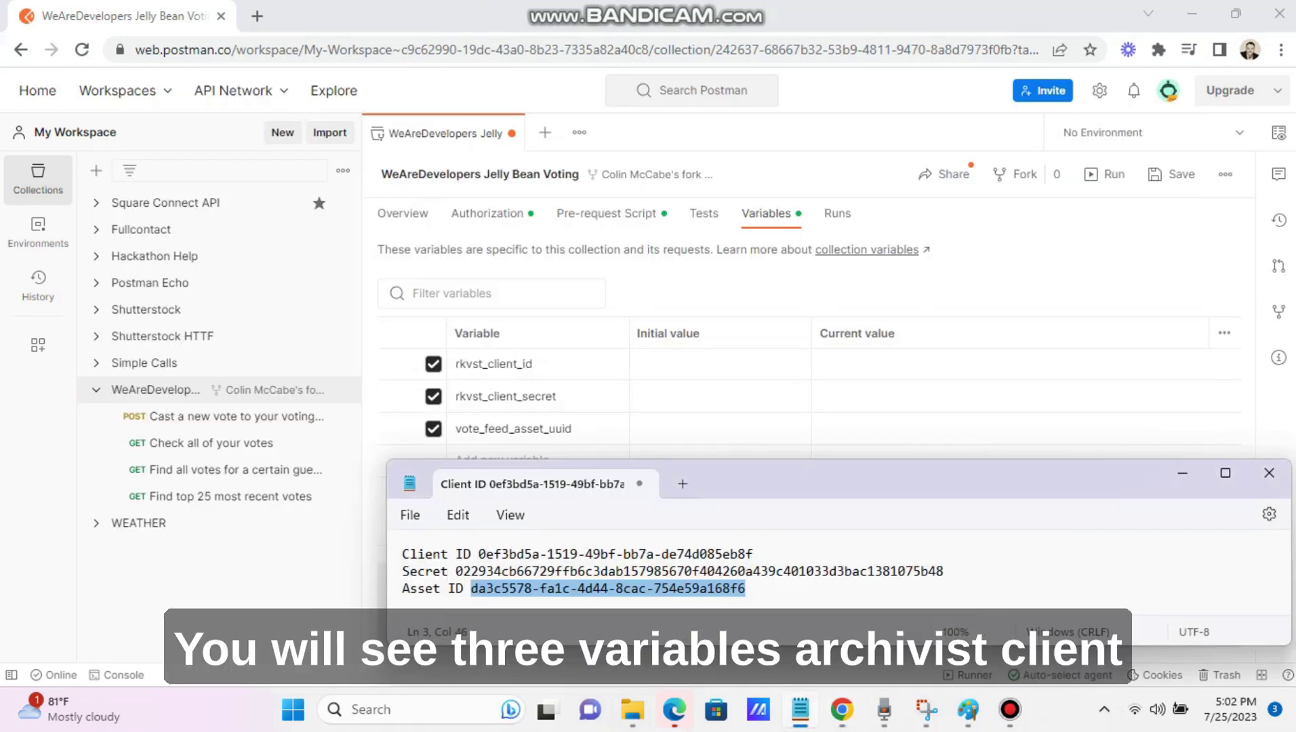
pyautogui.moveTo(753, 554); pyautogui.dragTo(486, 554)
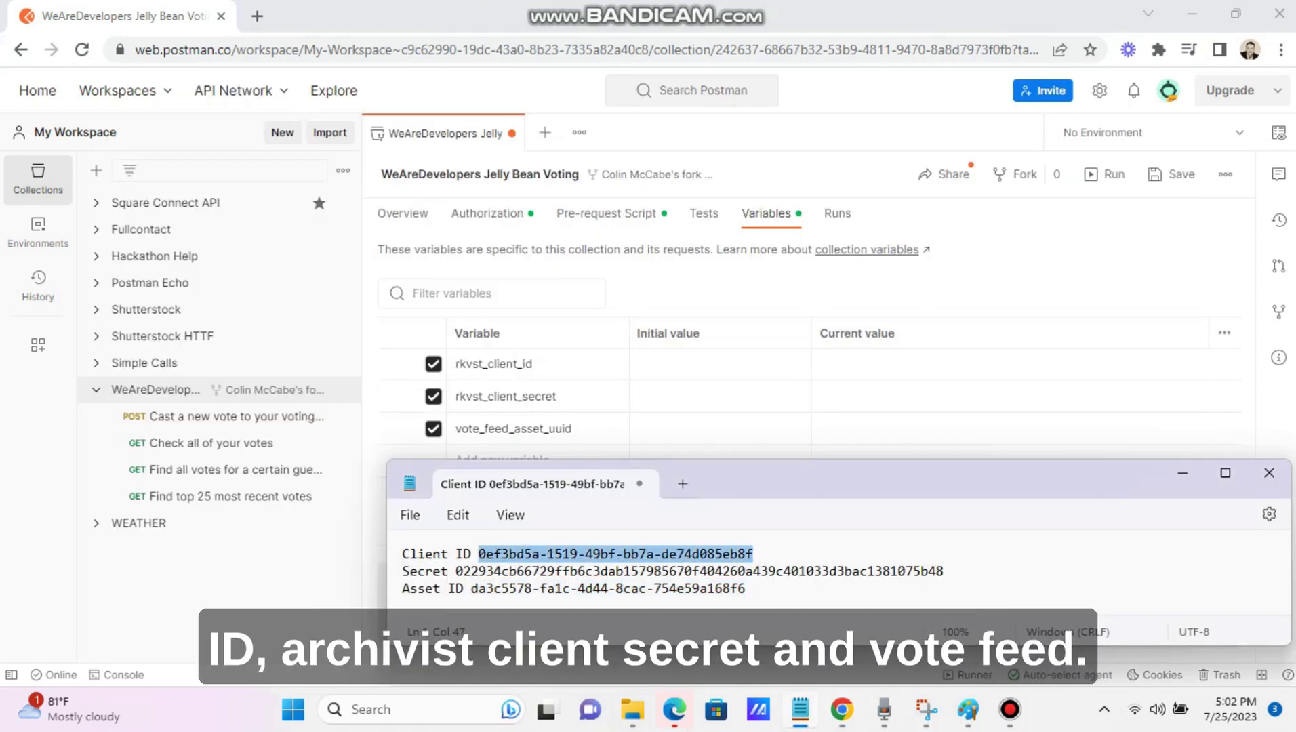
pyautogui.click(719, 364)
pyautogui.hotkey('ctrl', 'v')
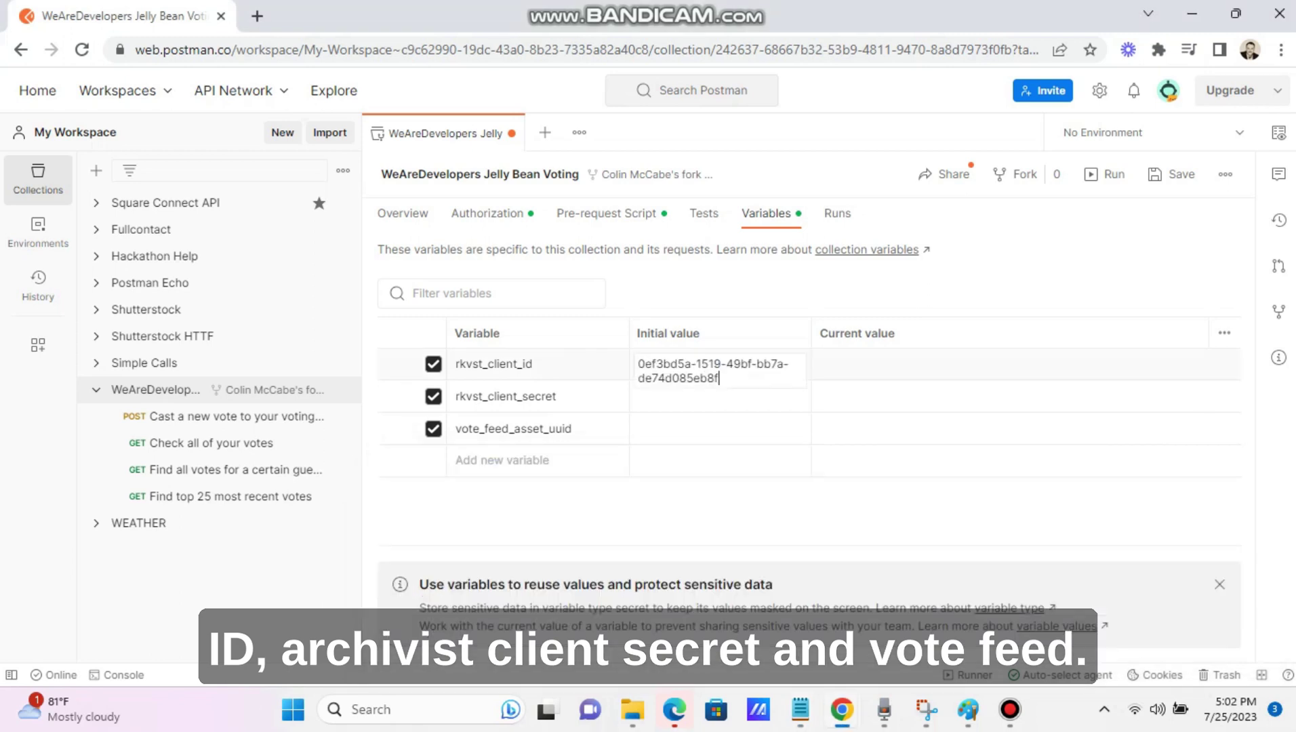
pyautogui.click(821, 363)
pyautogui.hotkey('ctrl', 'v')
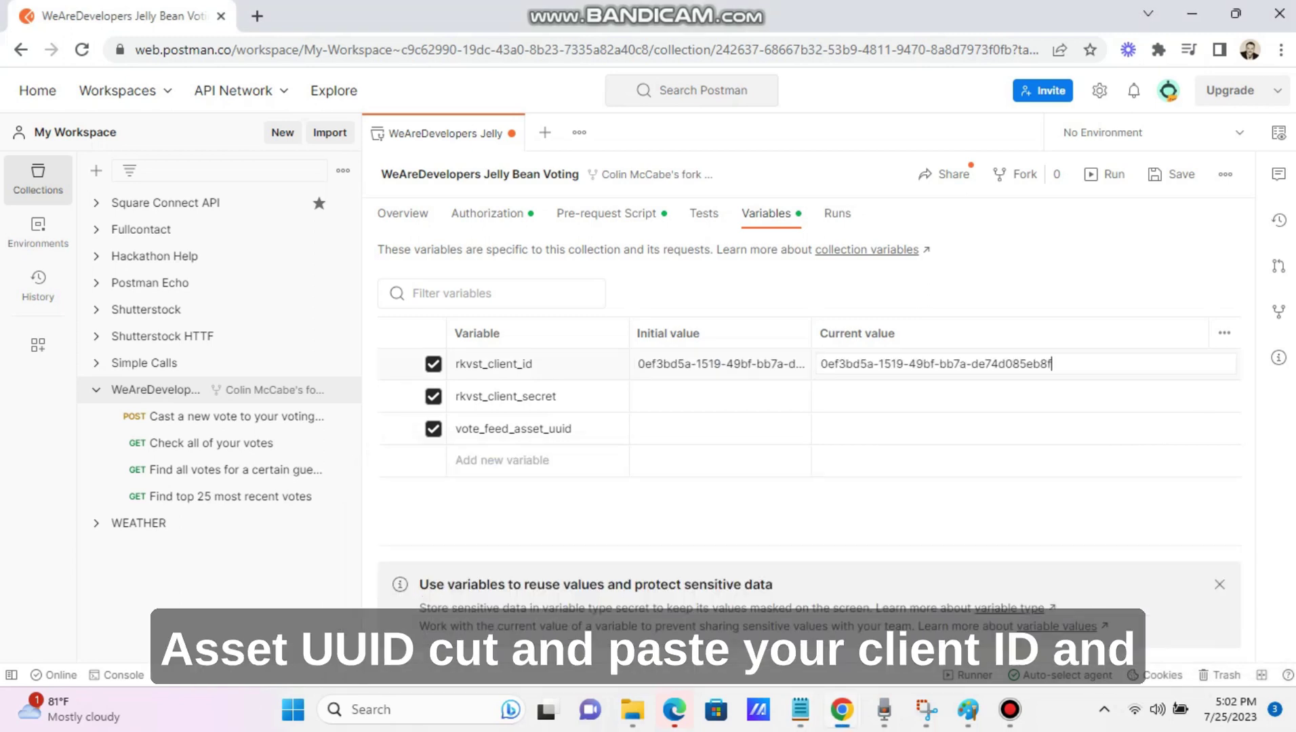
# Step: Paste the client secret from Notepad into both the initial and current values of rkvst_client_secret
pyautogui.hotkey('alt', 'Tab')
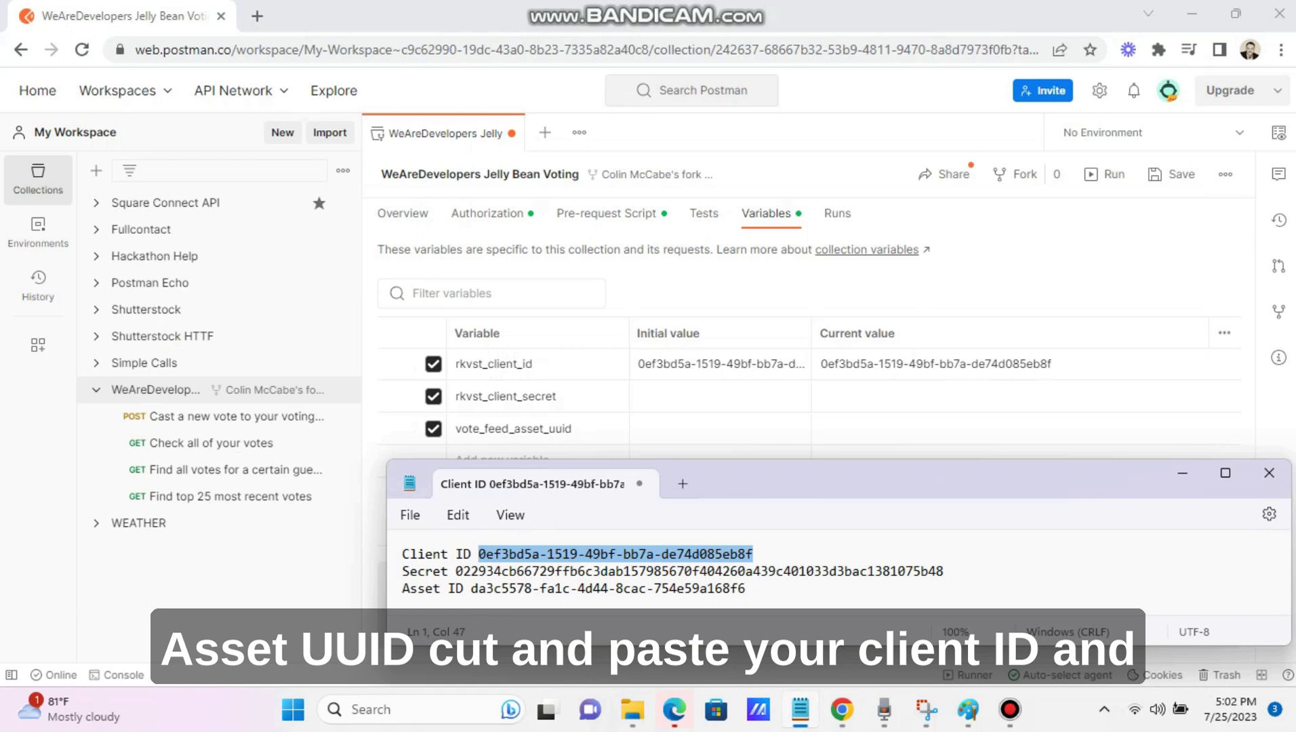
pyautogui.moveTo(943, 571); pyautogui.dragTo(479, 571)
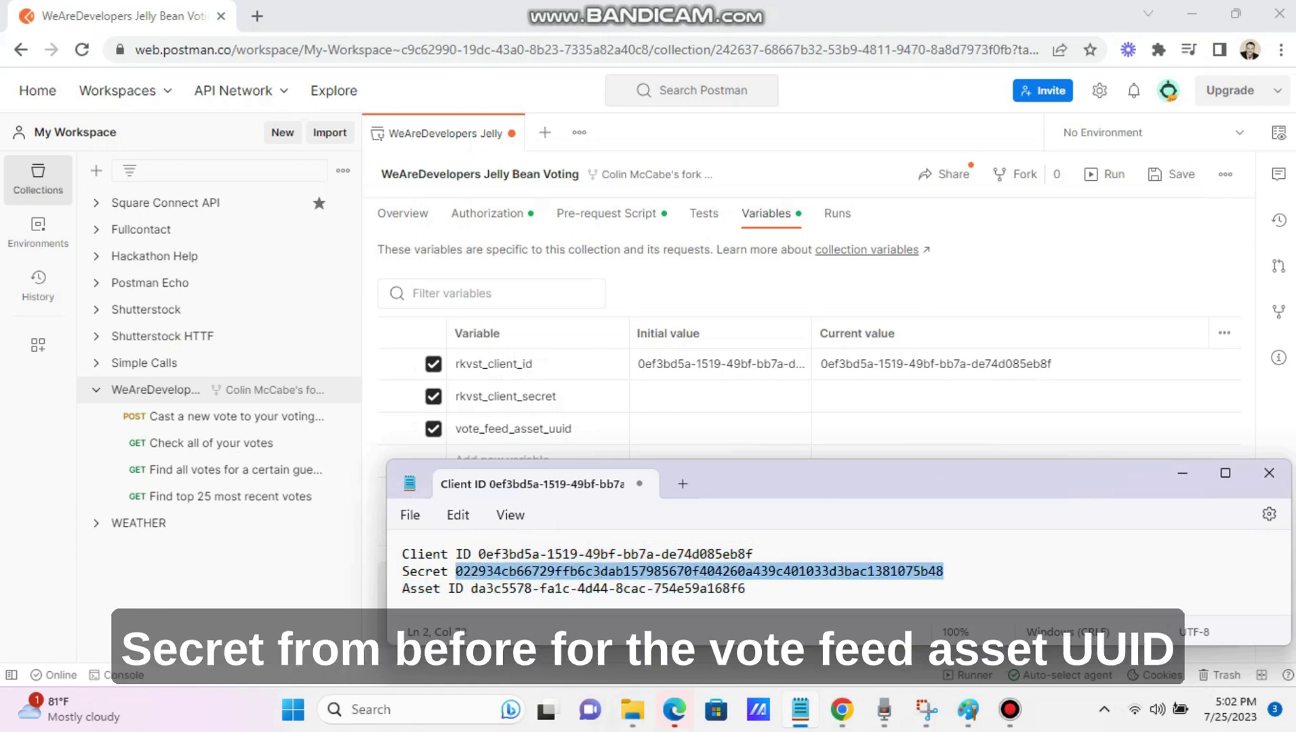
pyautogui.hotkey('ctrl', 'c')
pyautogui.hotkey('alt', 'Tab')
pyautogui.click(718, 396)
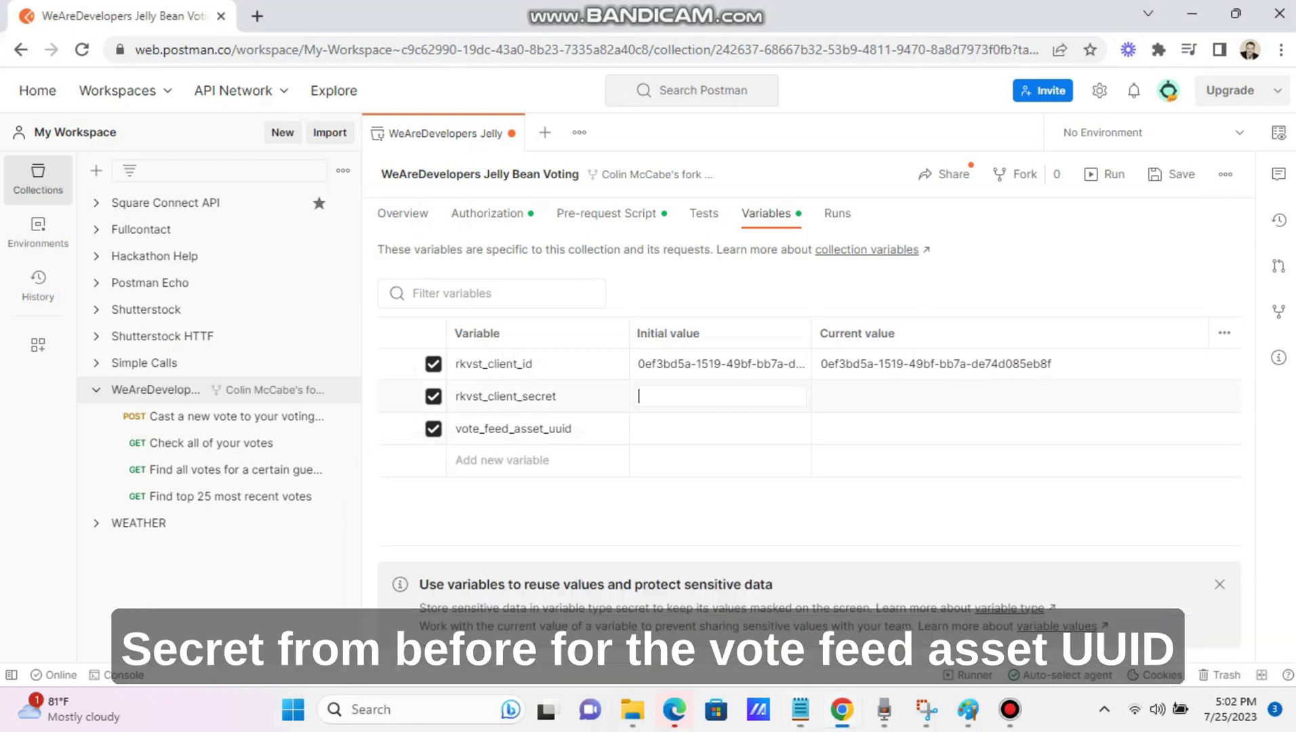
pyautogui.hotkey('ctrl', 'v')
pyautogui.click(820, 396)
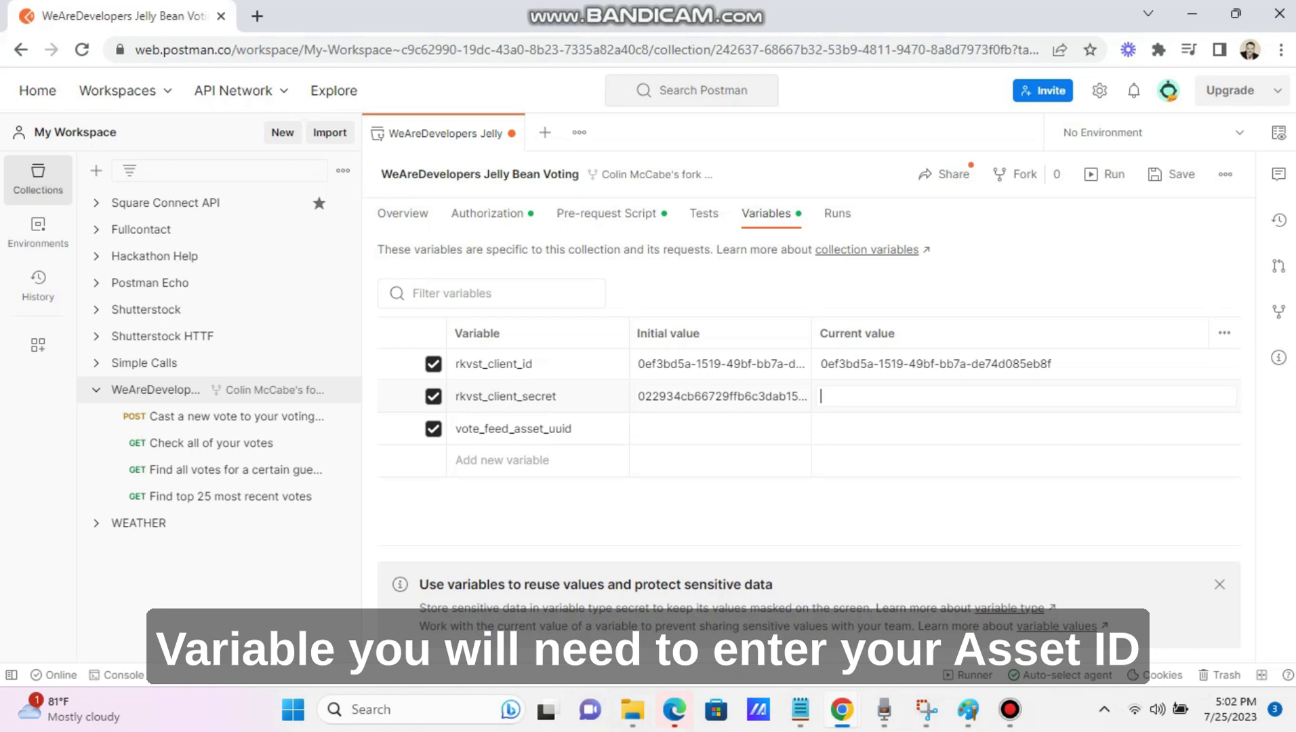
pyautogui.hotkey('ctrl', 'v')
# Step: Paste the asset ID from Notepad into both values of vote_feed_asset_uuid and save the collection
pyautogui.hotkey('alt', 'Tab')
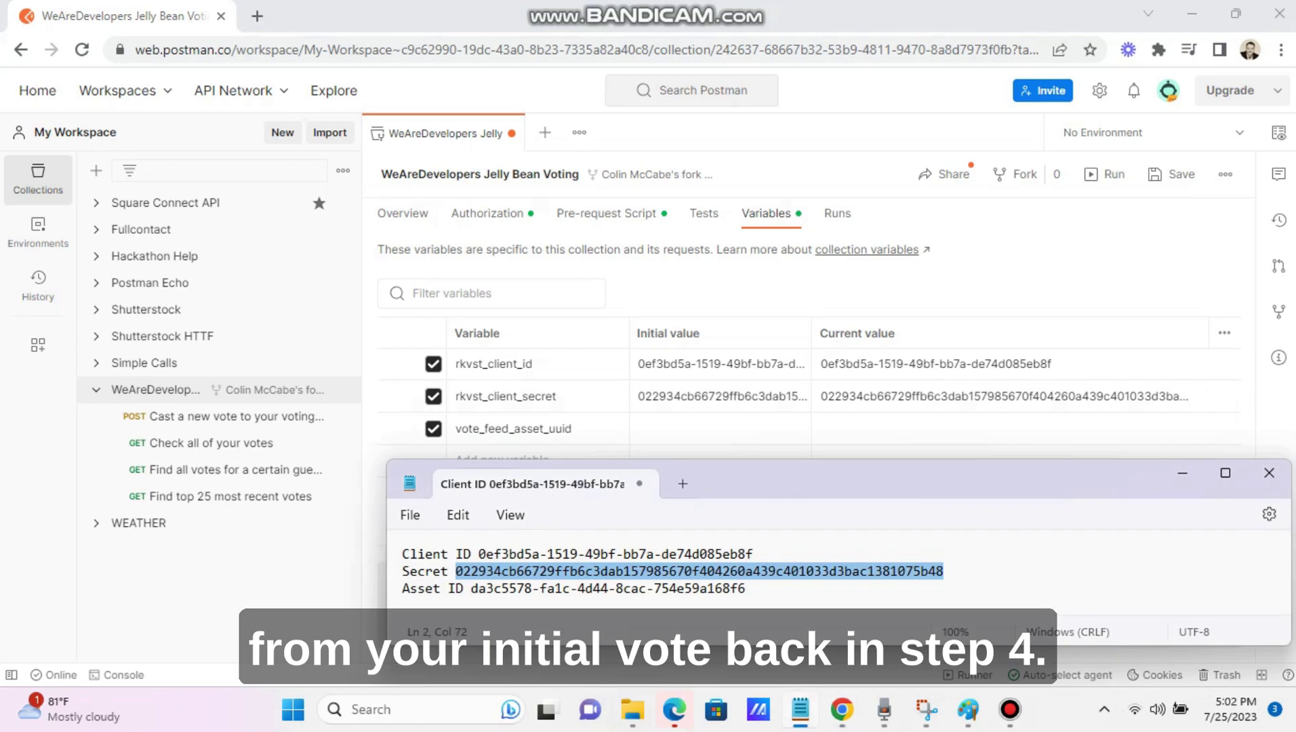
pyautogui.moveTo(746, 589); pyautogui.dragTo(479, 589)
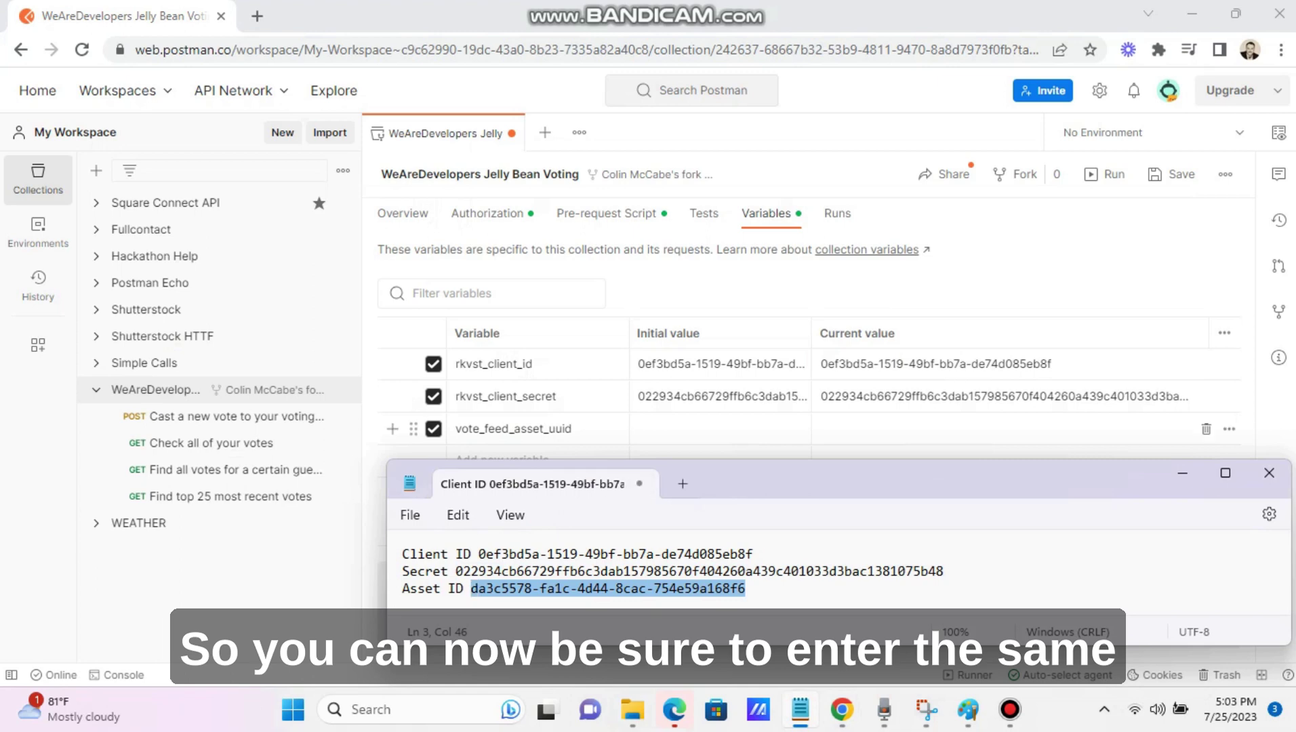
pyautogui.hotkey('alt', 'Tab')
pyautogui.click(677, 429)
pyautogui.hotkey('ctrl', 'v')
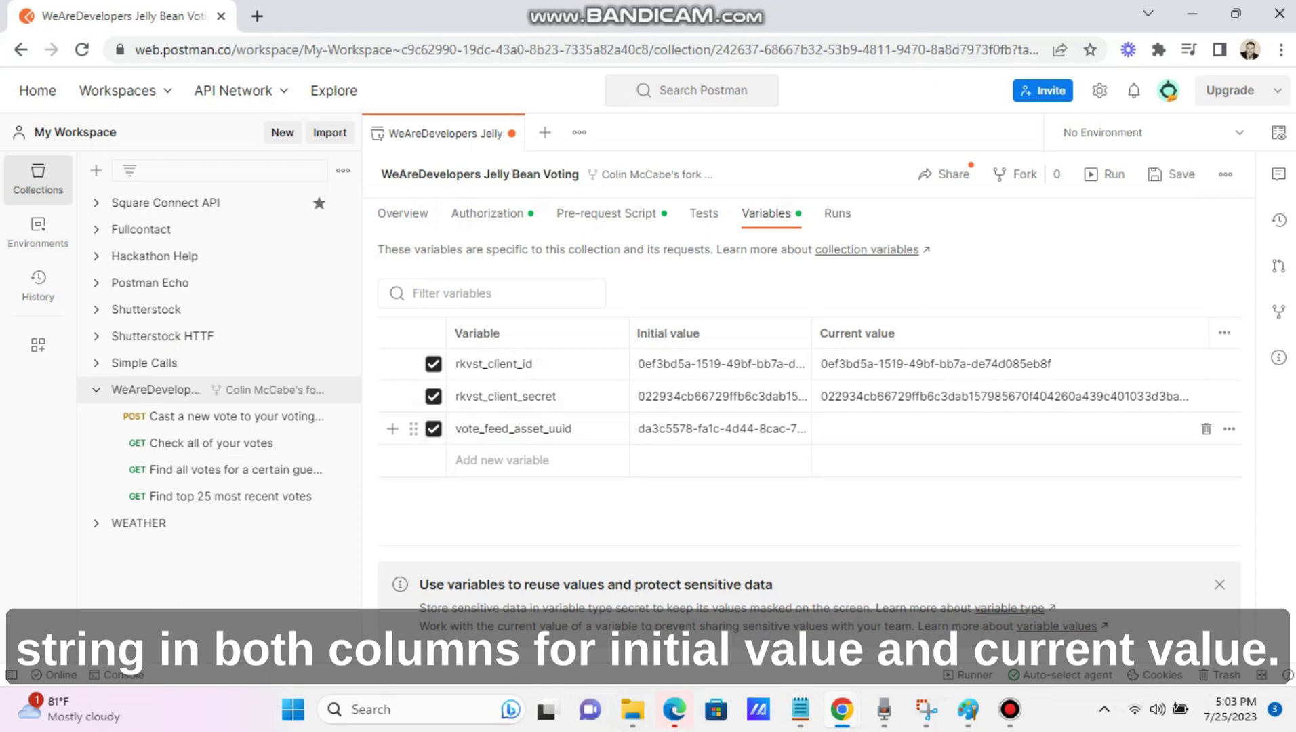
pyautogui.click(1017, 428)
pyautogui.hotkey('ctrl', 'v')
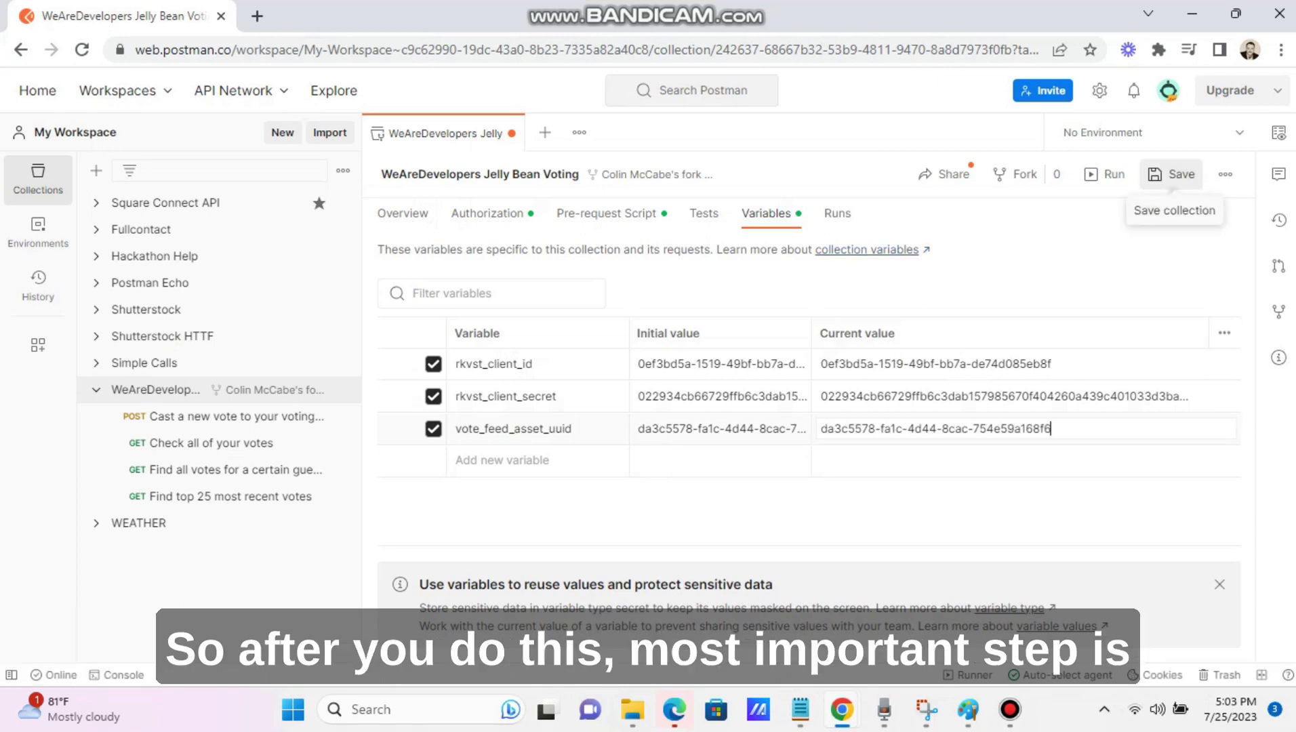
pyautogui.click(1171, 174)
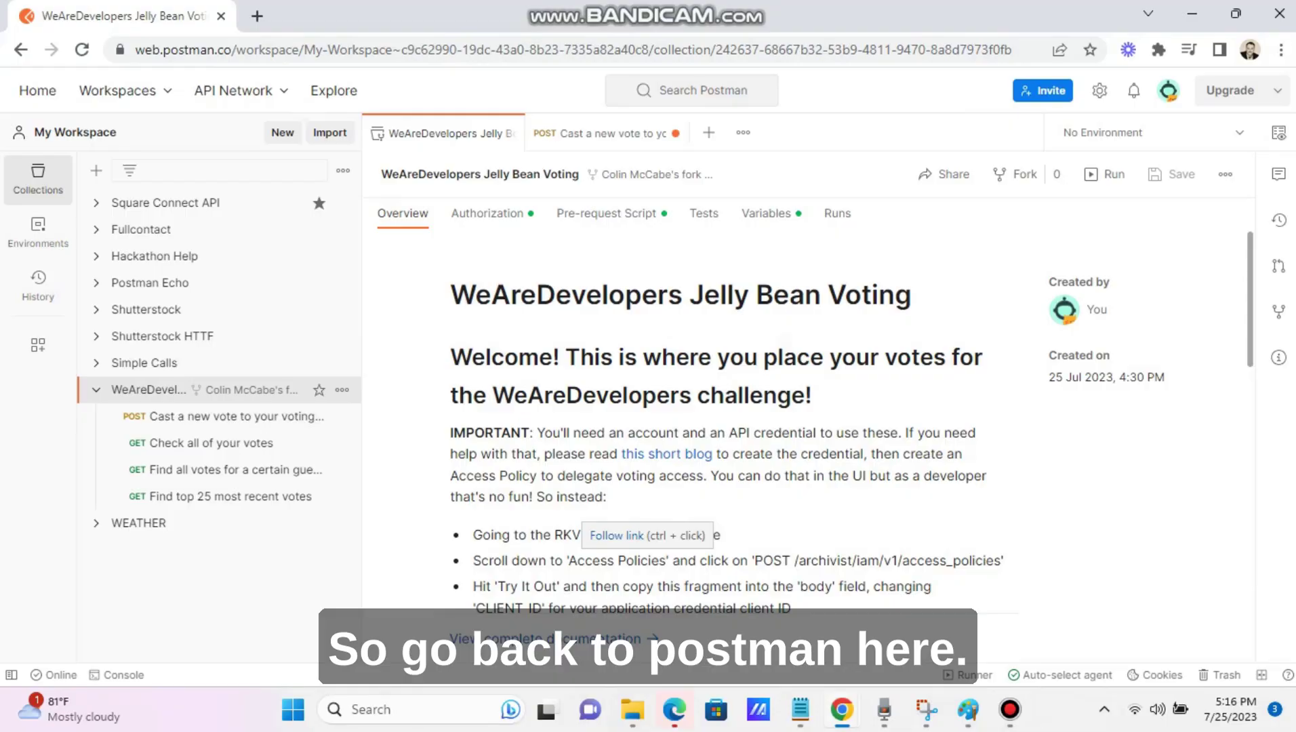
# Step: Open the "Cast a new vote to your voting feed" request in the forked collection
pyautogui.click(95, 389)
pyautogui.click(96, 389)
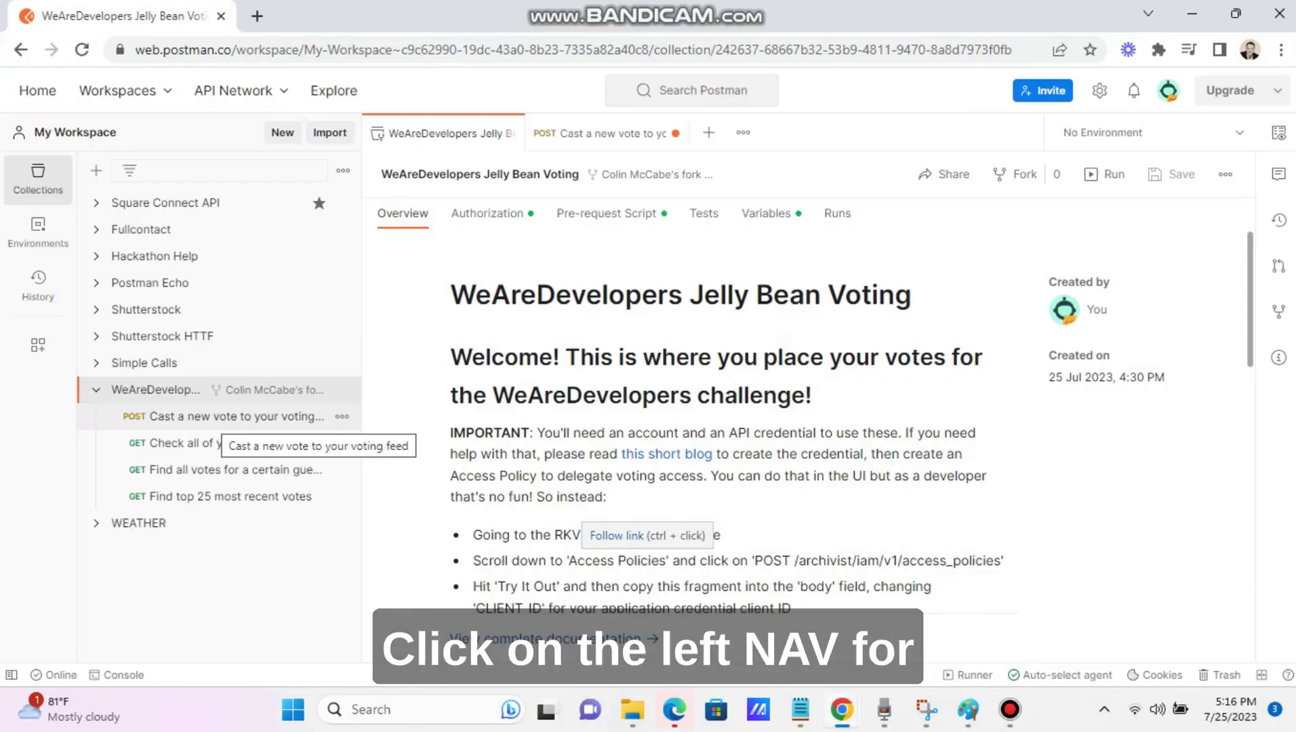
pyautogui.click(224, 416)
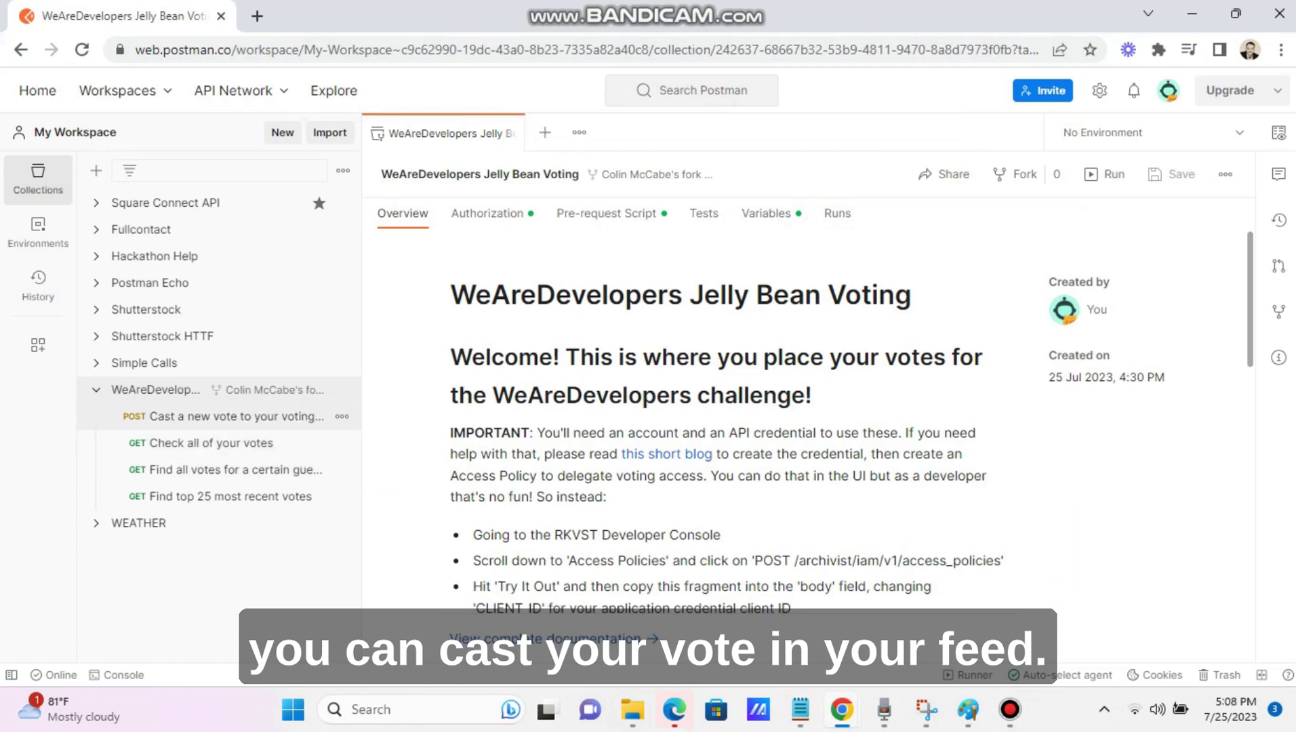
# Step: In the raw JSON body of the "Cast a new vote to your voting feed" request, set vote_value to "103,100"
pyautogui.click(230, 416)
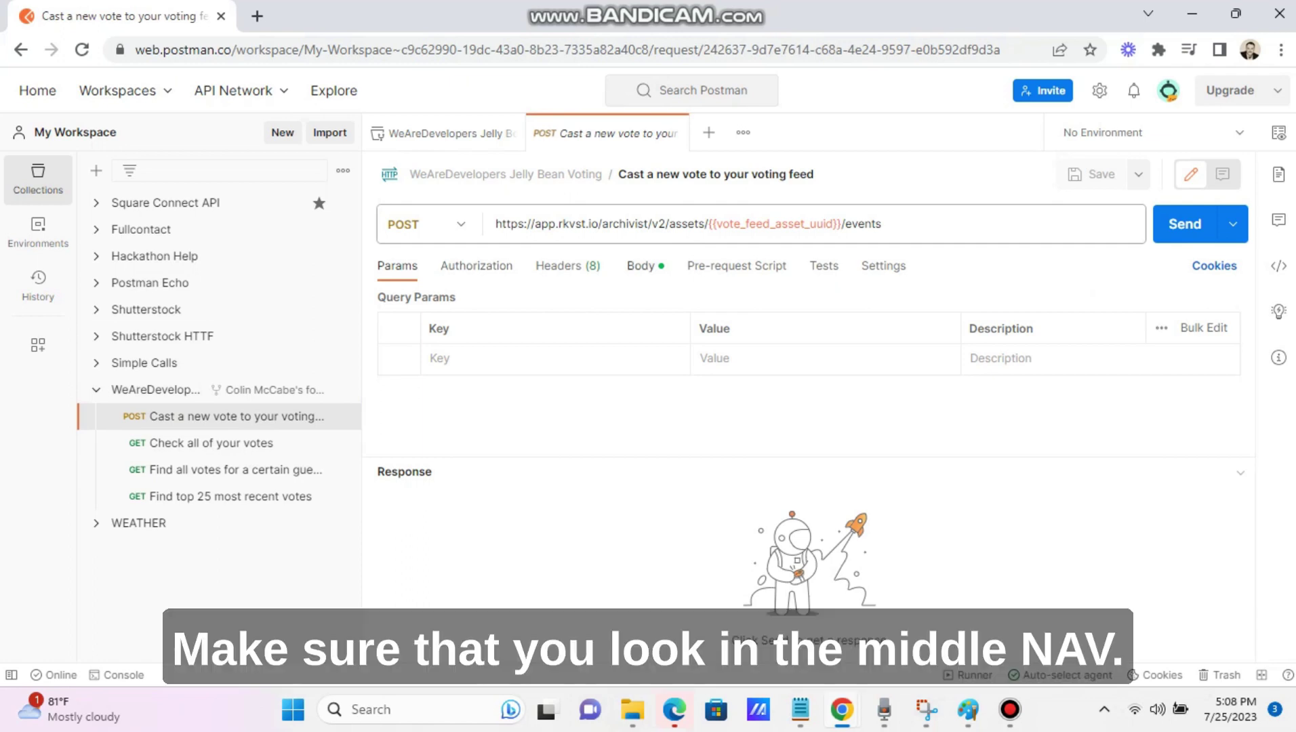
pyautogui.click(641, 265)
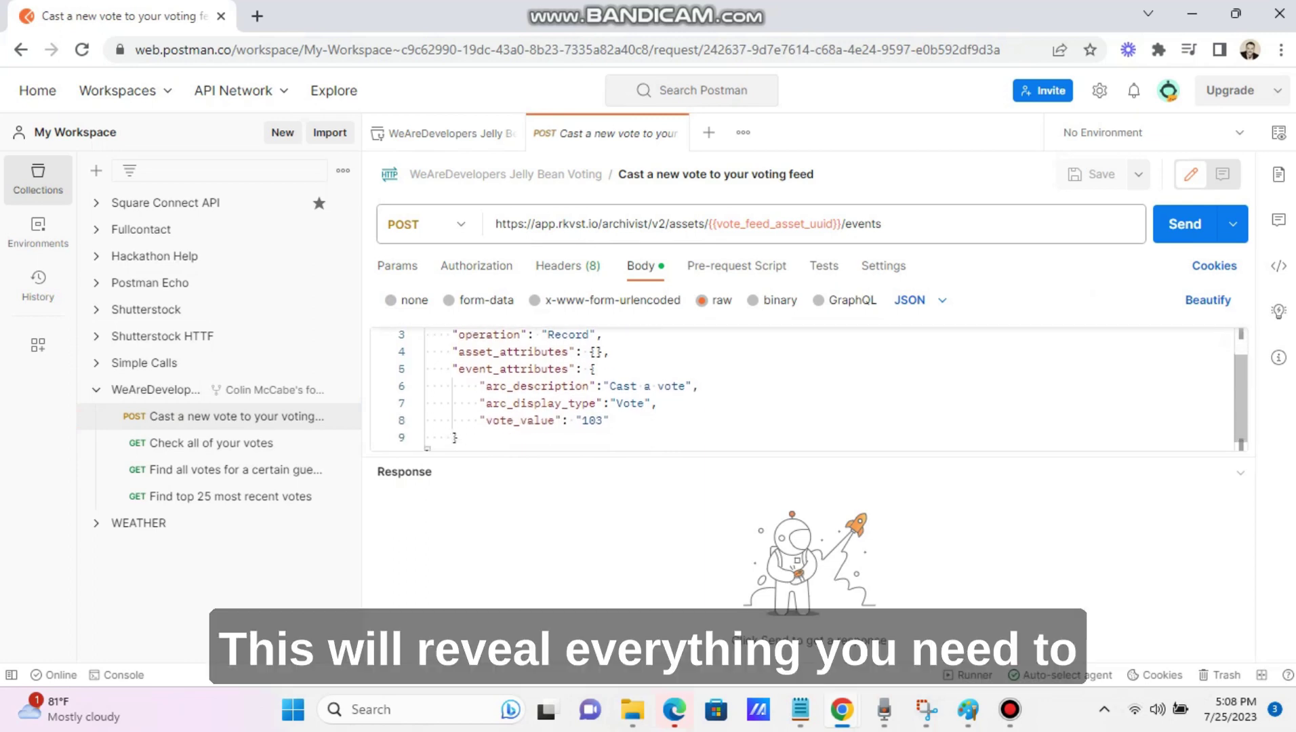
pyautogui.doubleClick(592, 421)
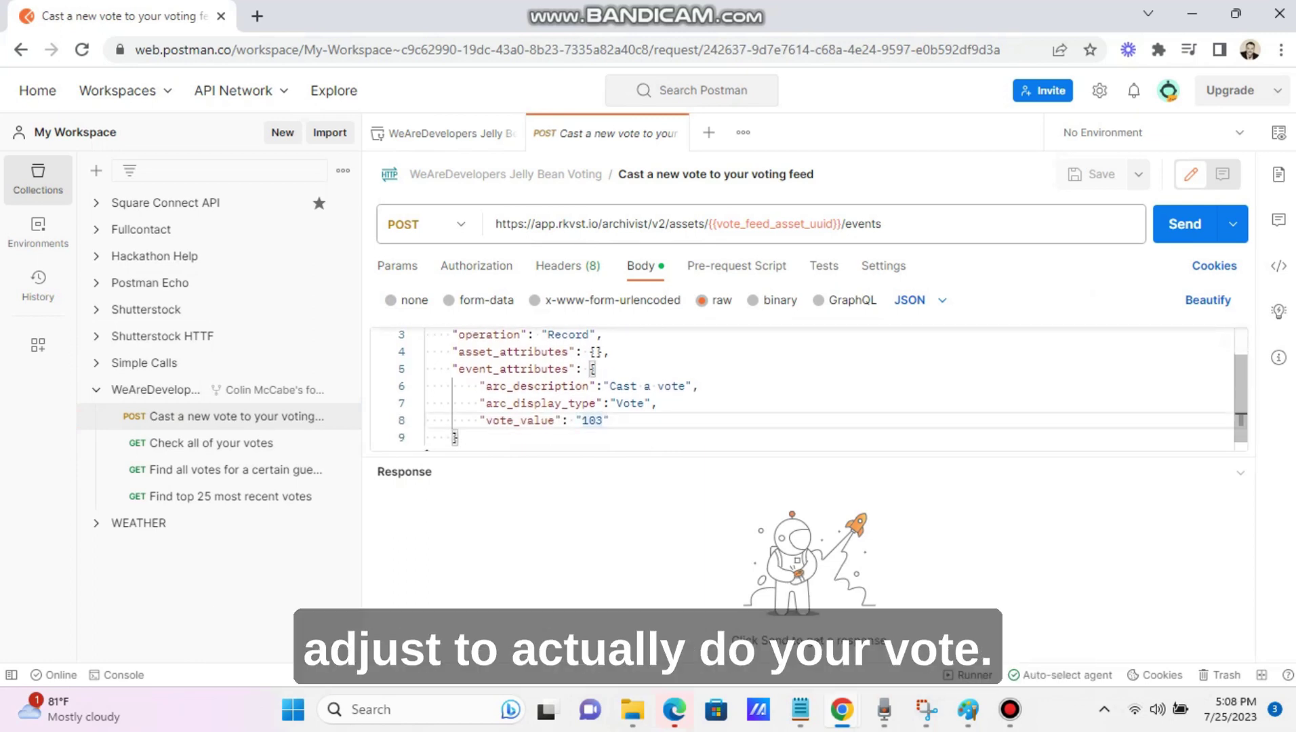
pyautogui.write('103100')
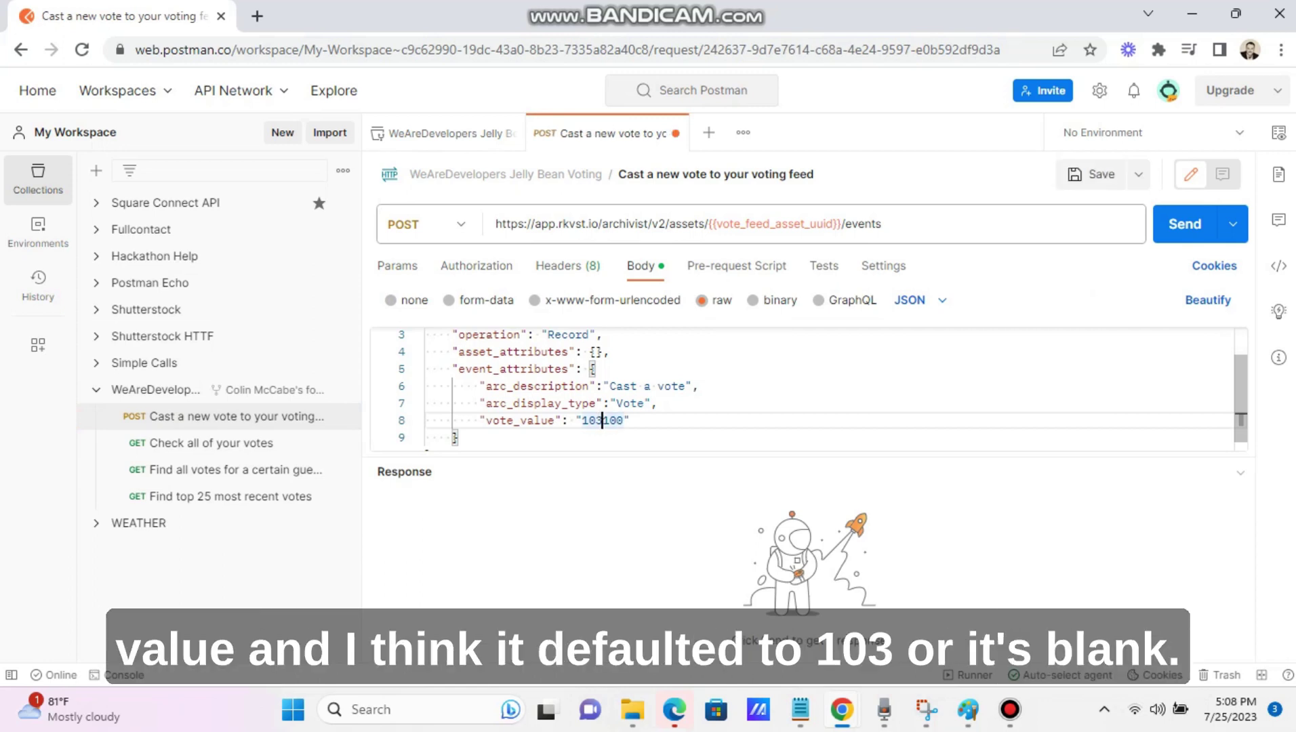
pyautogui.write(',')
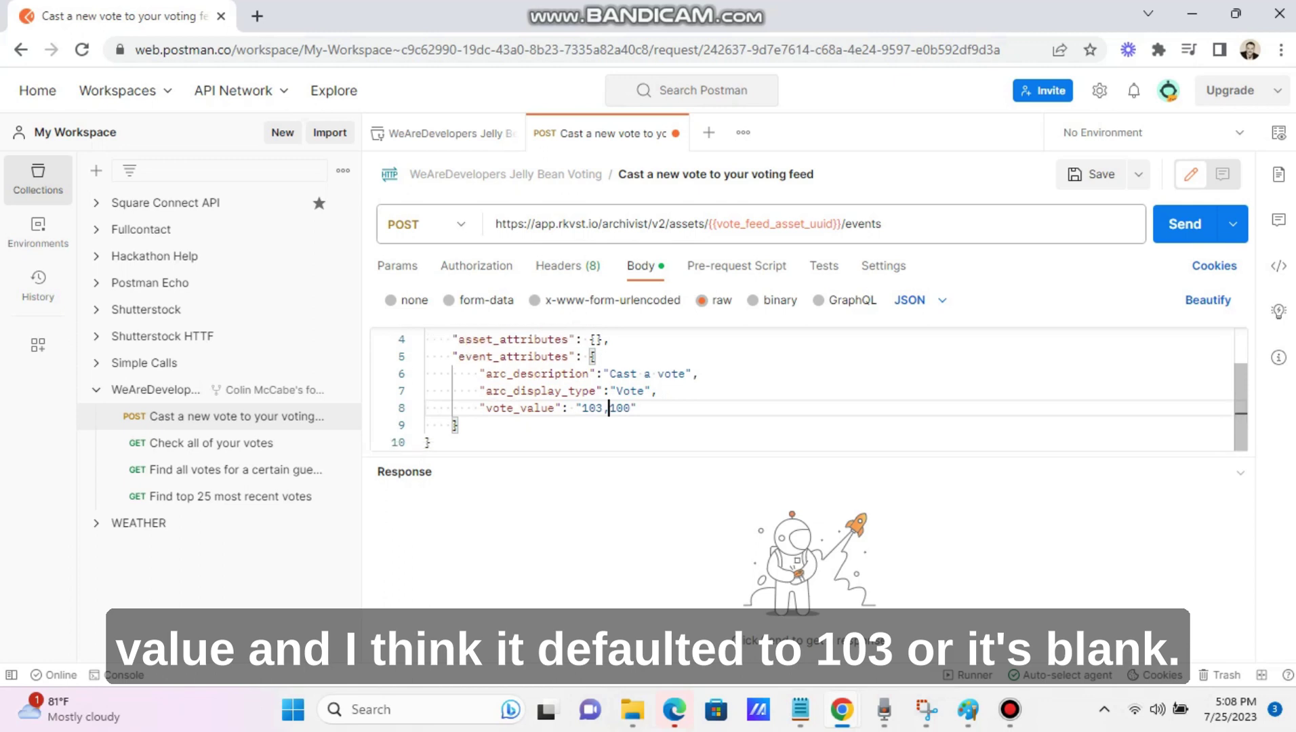
# Step: Send the vote request and review the JSON response body and the status of the response
pyautogui.scroll(3, 609, 421)
pyautogui.scroll(-3, 806, 390)
pyautogui.hotkey('ctrl', 'Return')
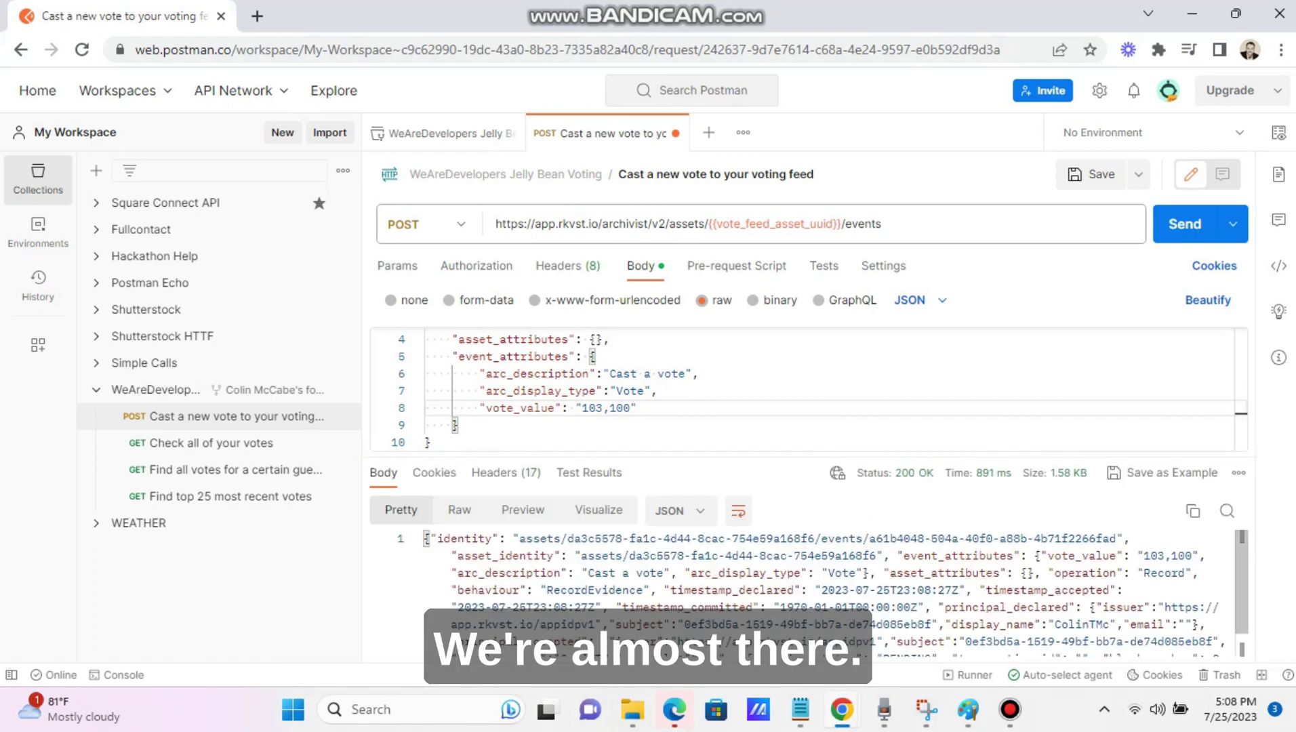
pyautogui.scroll(-5, 800, 593)
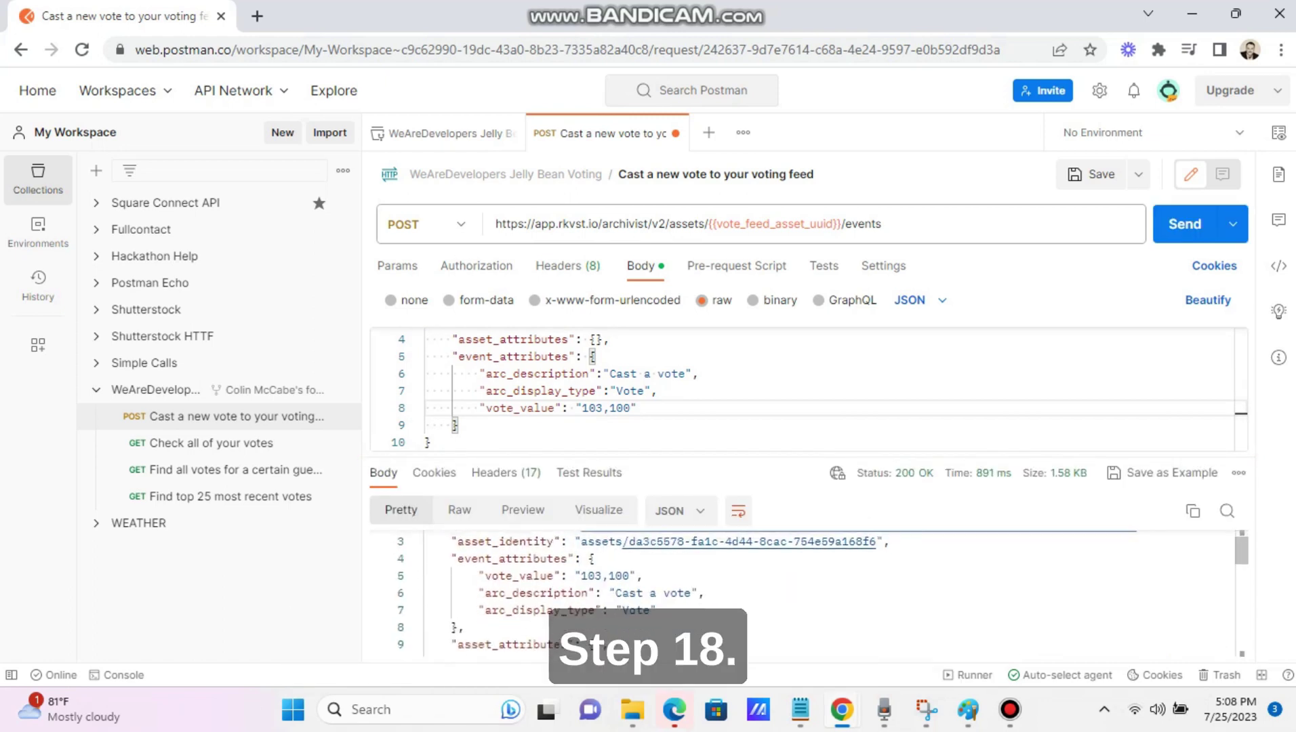
pyautogui.scroll(-3, 814, 594)
pyautogui.scroll(8, 814, 593)
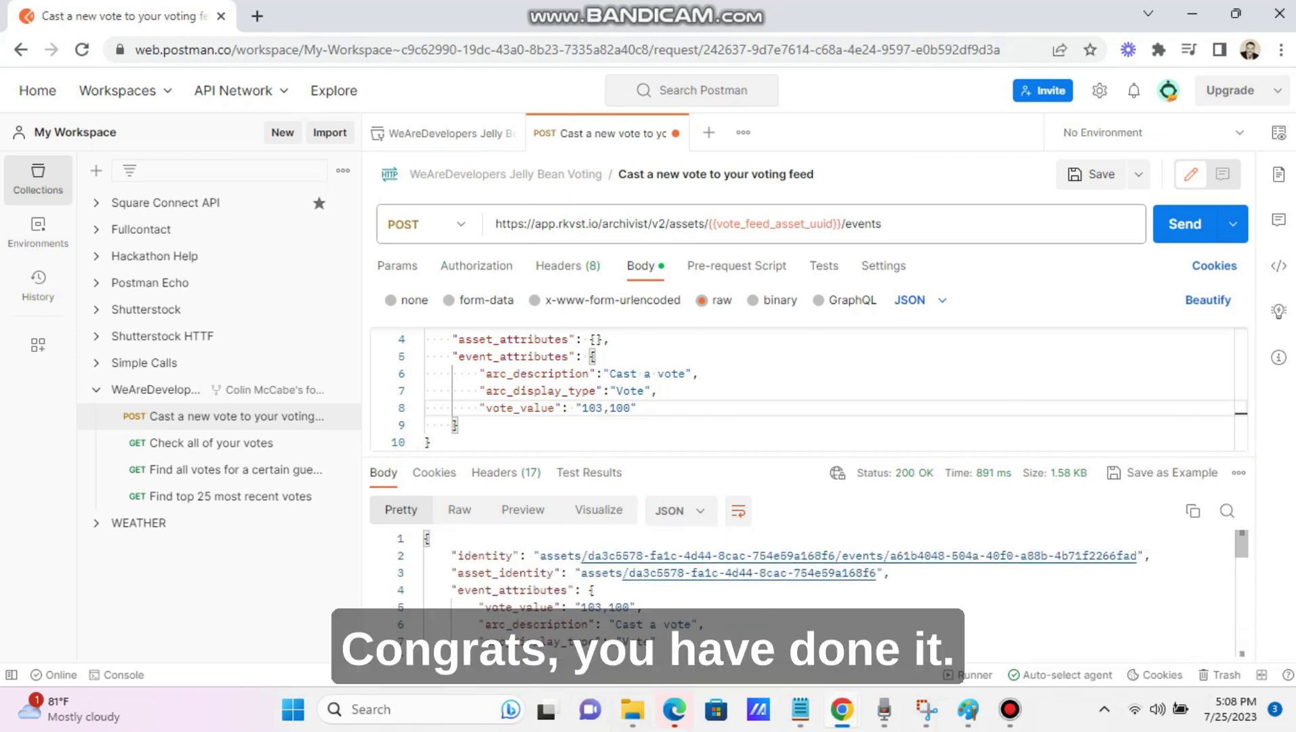
pyautogui.moveTo(904, 473)
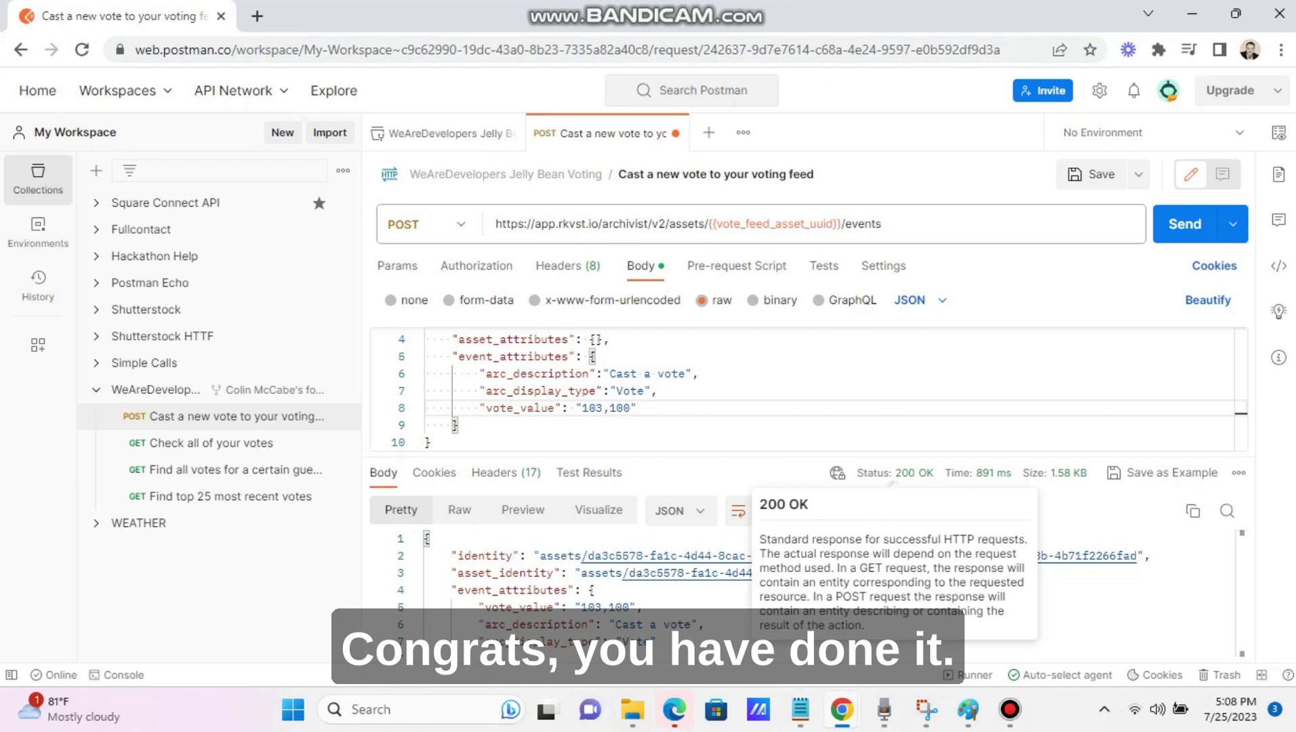